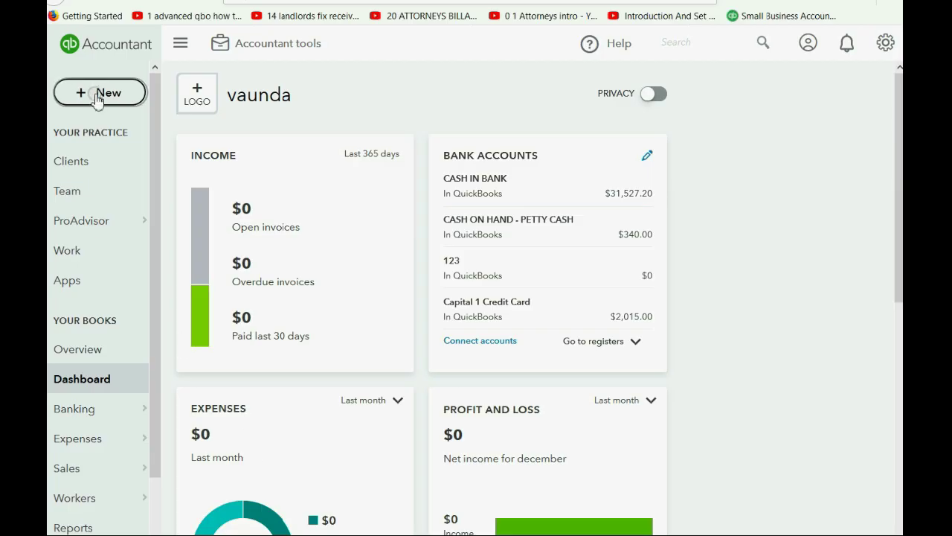
- Create a new delayed charge and select the first existing customer in the customer list
left_click(95, 93)
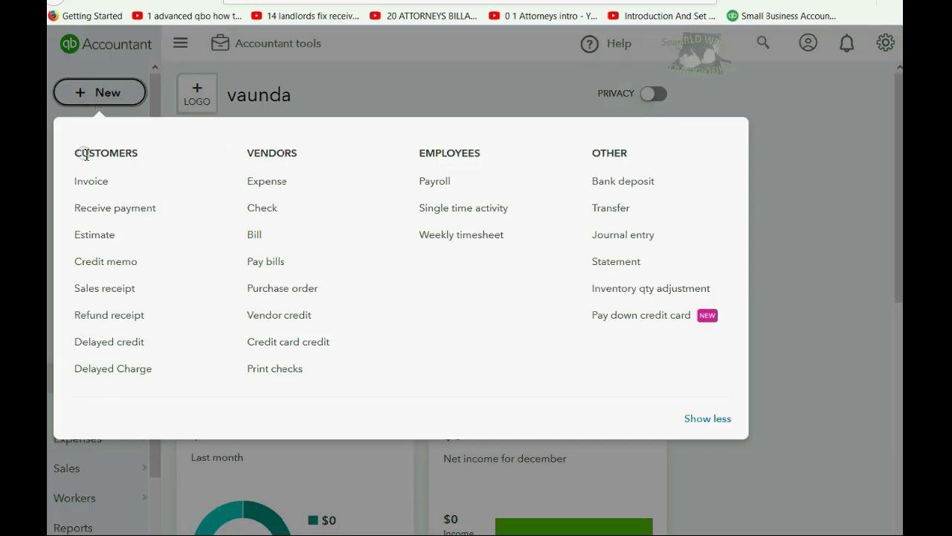
left_click(122, 370)
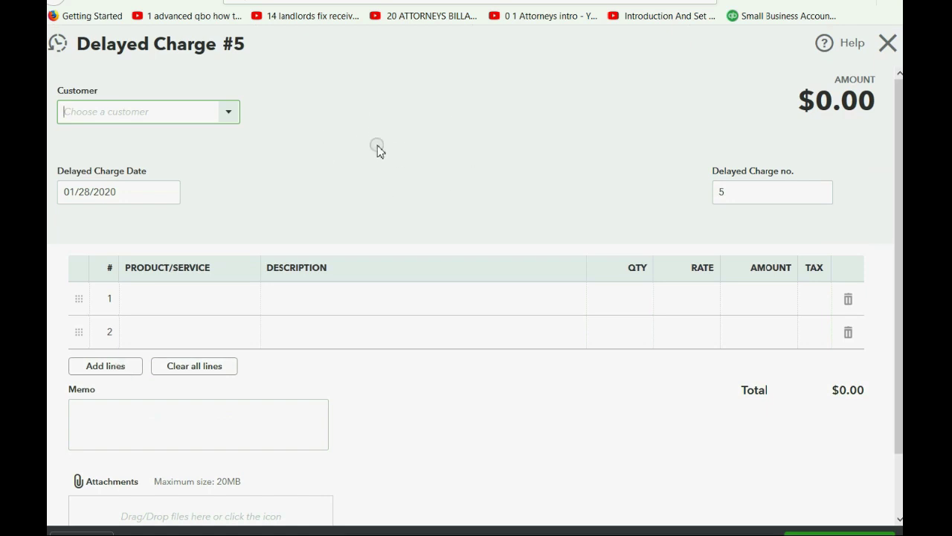
mouse_move(247, 44)
left_mouse_down()
mouse_move(70, 45)
mouse_move(247, 50)
left_mouse_up()
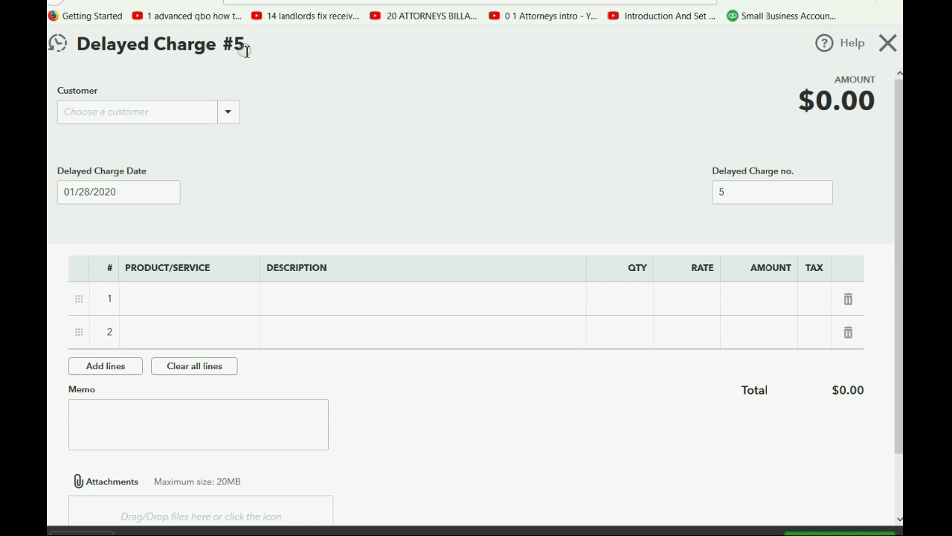
mouse_move(247, 51)
left_mouse_down()
mouse_move(224, 46)
mouse_move(245, 52)
left_mouse_up()
left_click(229, 113)
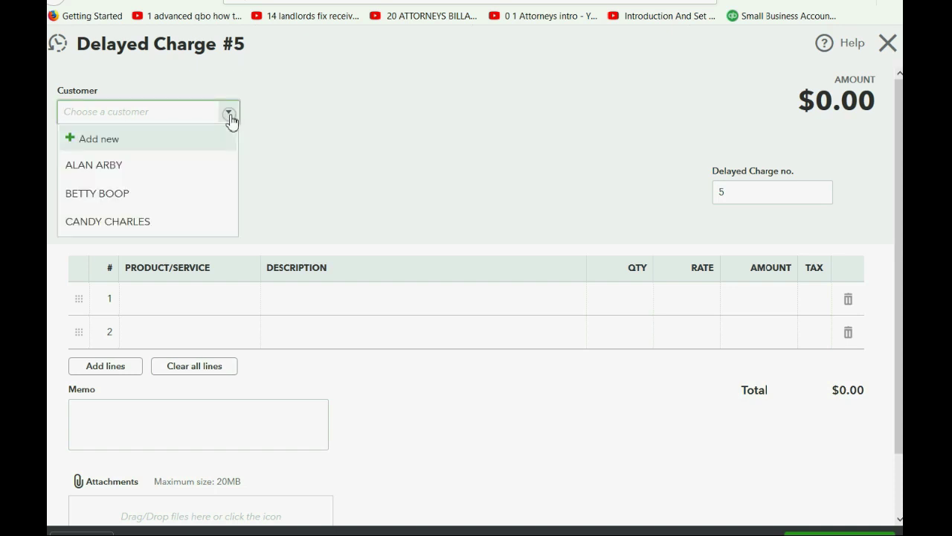
left_click(149, 169)
- Set the delayed charge date to 04/02/2017
left_click(166, 194)
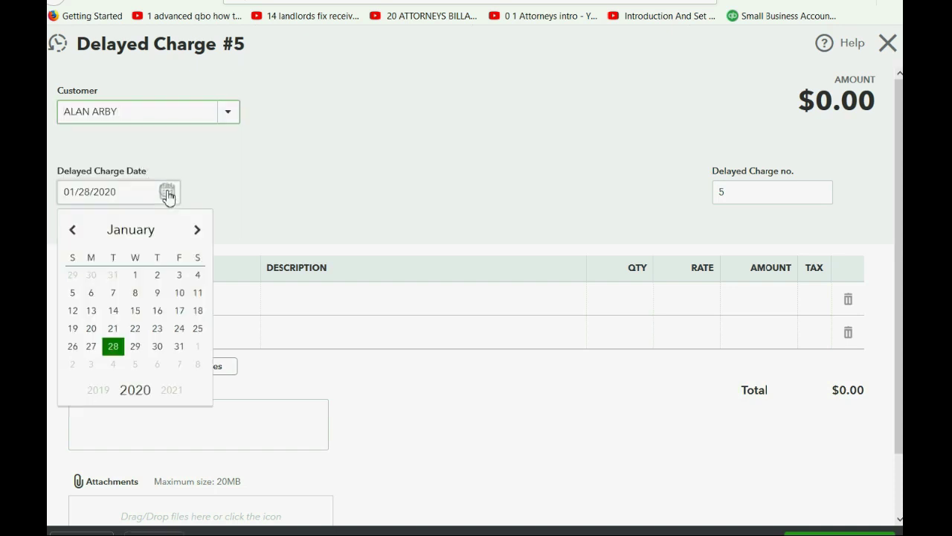
left_click(196, 232)
left_click(196, 234)
left_click(196, 234)
left_click(157, 275)
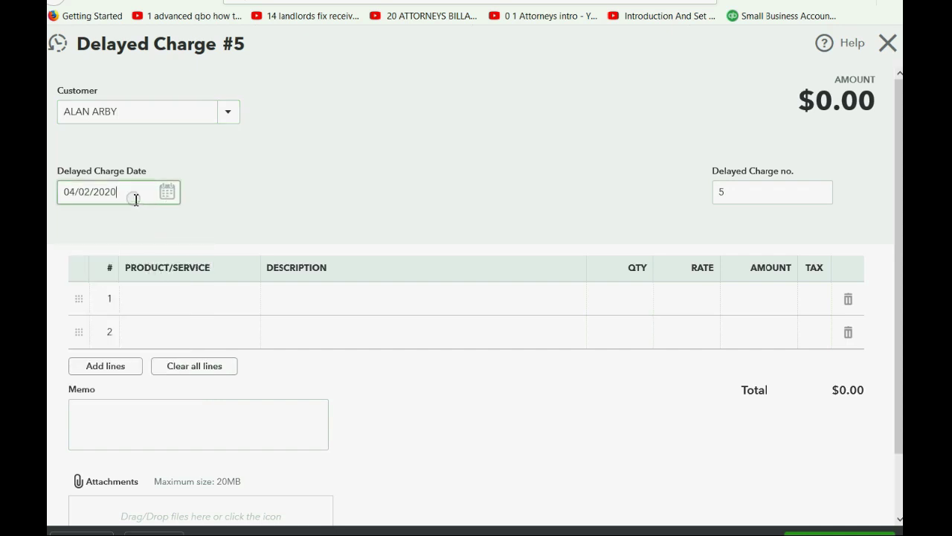
key("BackSpace")
key("BackSpace")
type("17")
key("Tab")
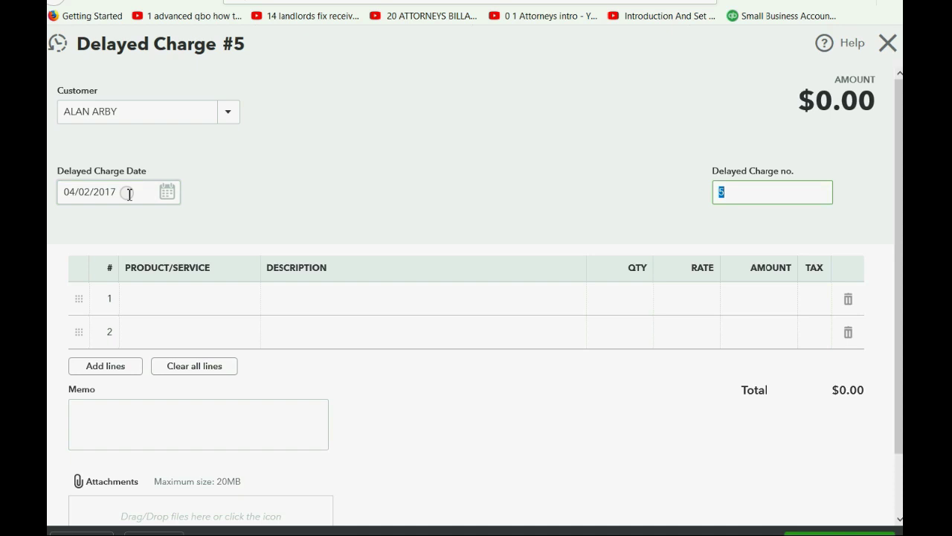
- Add a VIDEO INCOME line with quantity 2 and a person's first name as description, and save the charge to start another
left_click(251, 309)
left_click(249, 304)
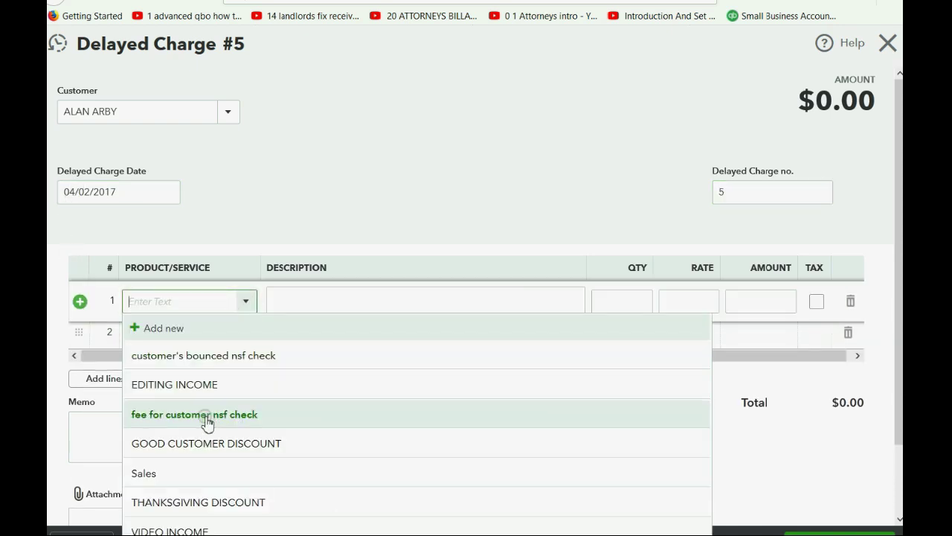
left_click(207, 527)
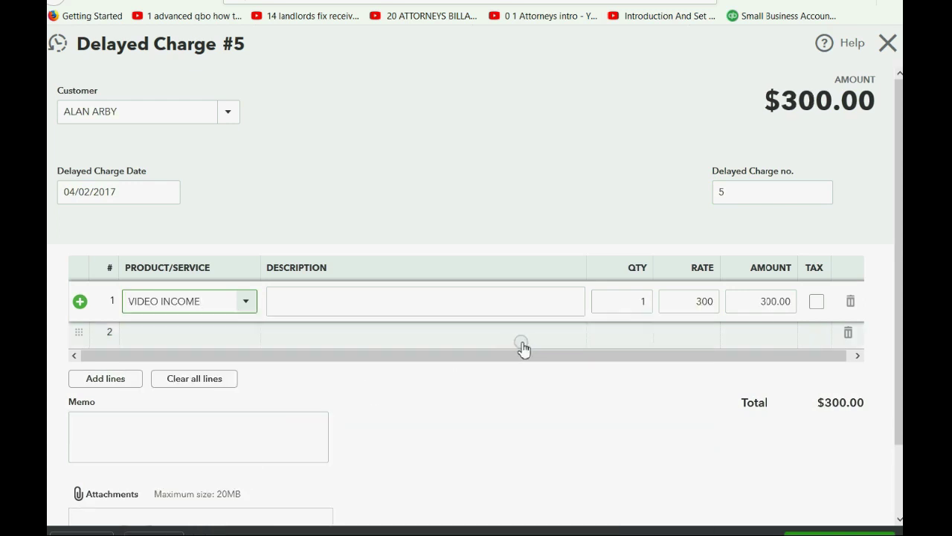
left_click(638, 301)
type("2")
left_click(673, 307)
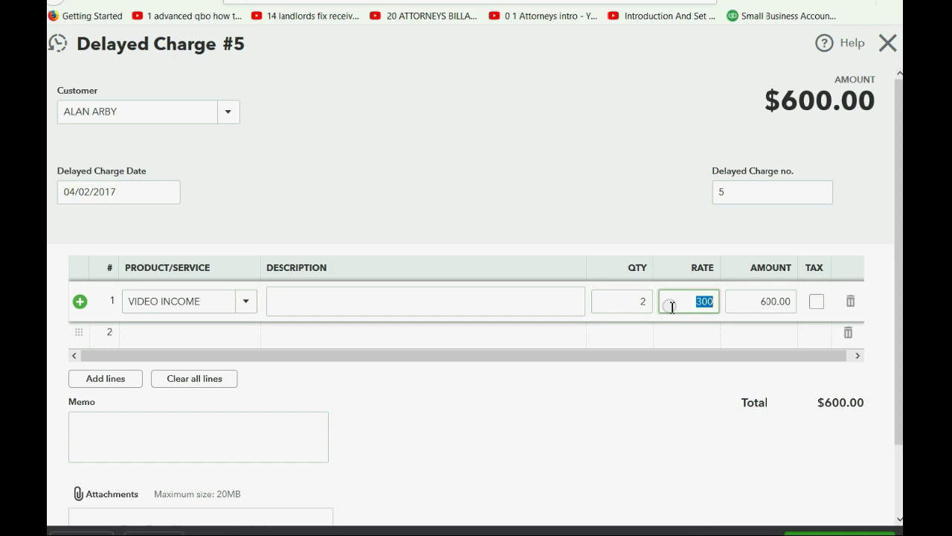
left_click(533, 306)
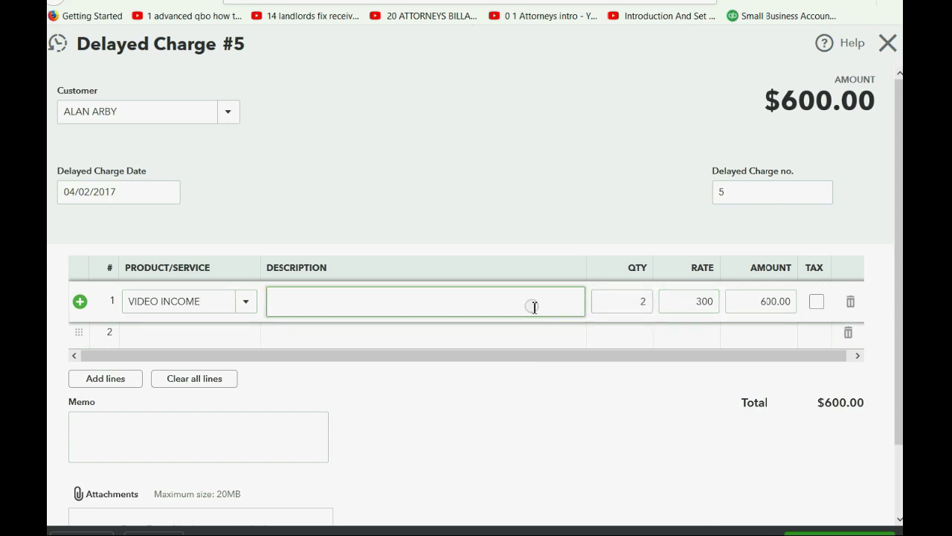
type("anna")
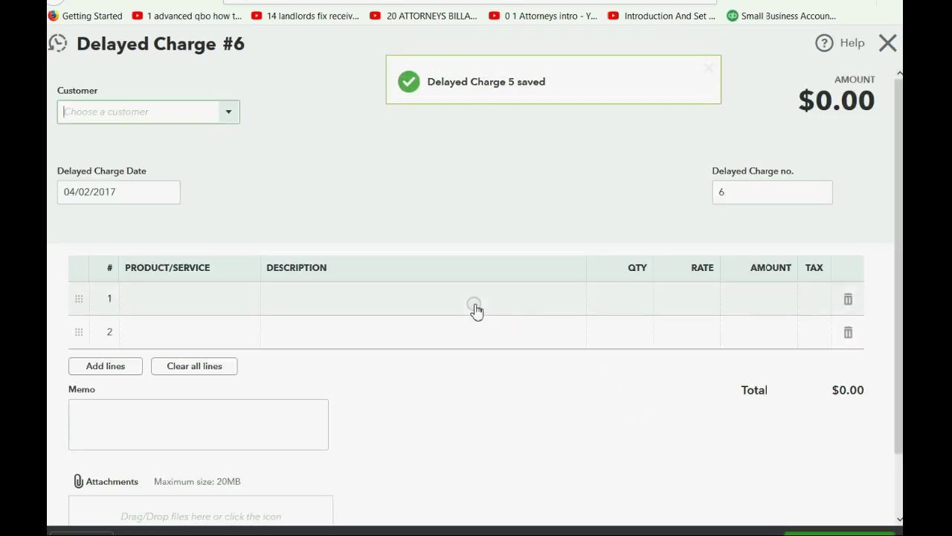
- Select the first existing customer for the second delayed charge and set VIDEO INCOME as the product on line 1
left_click(227, 113)
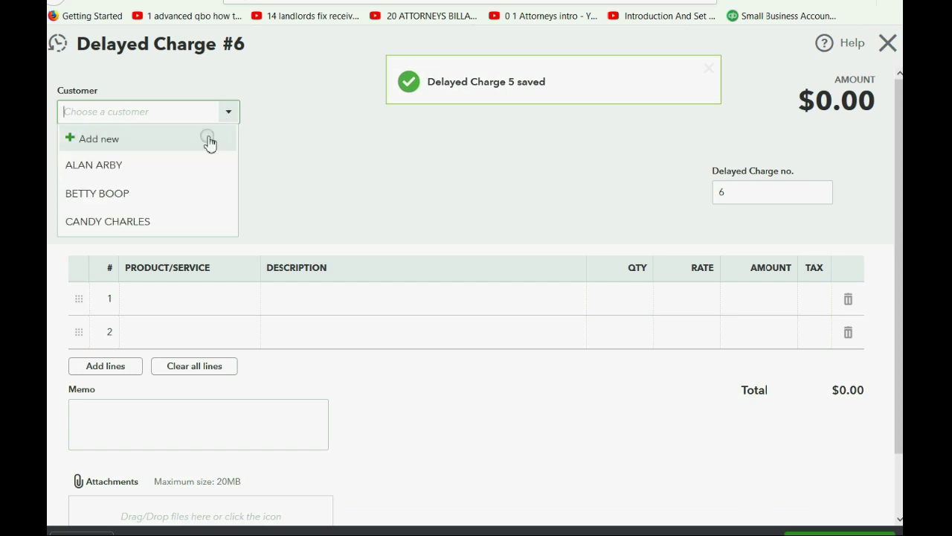
left_click(191, 163)
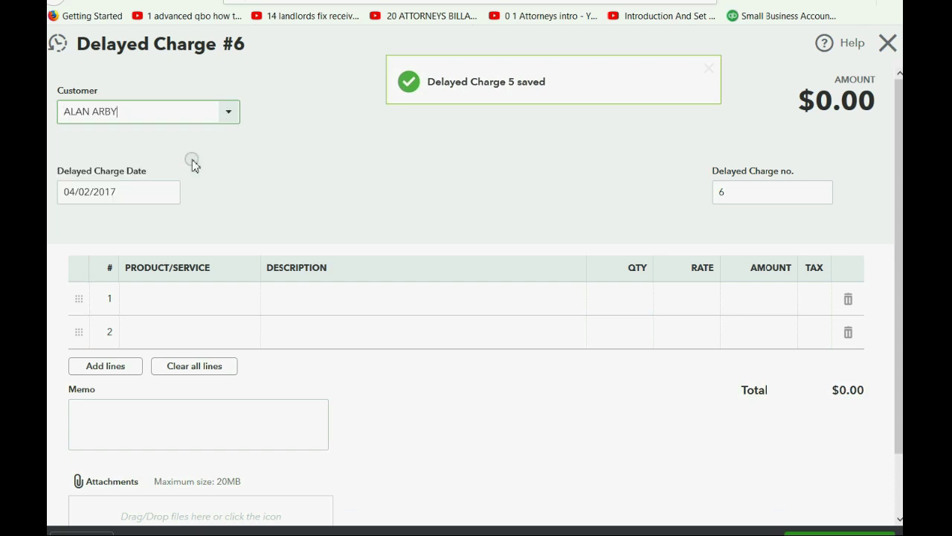
left_click(237, 304)
left_click(245, 302)
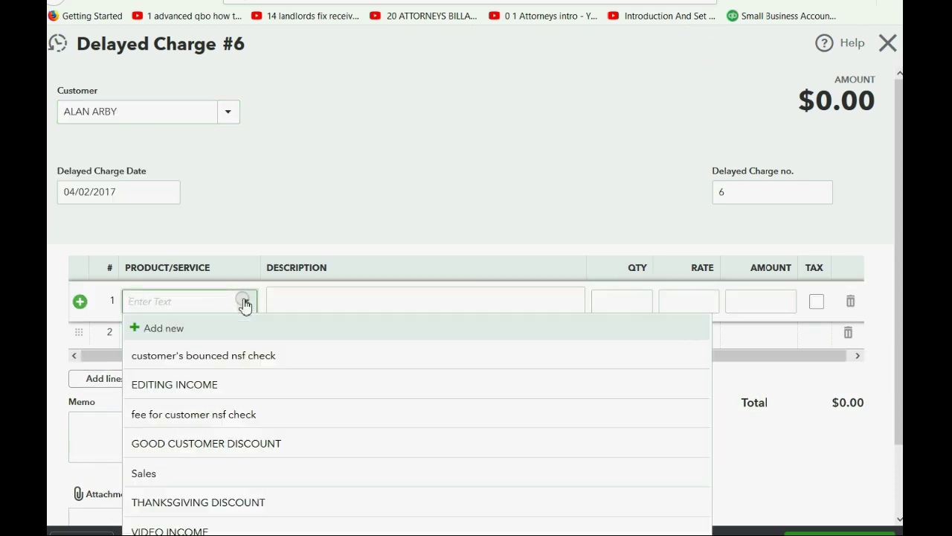
scroll(227, 517, "down", 1)
left_click(226, 512)
- Set the line's quantity to 2, enter a person's first name as its description, and save the second charge to start another
left_click(637, 301)
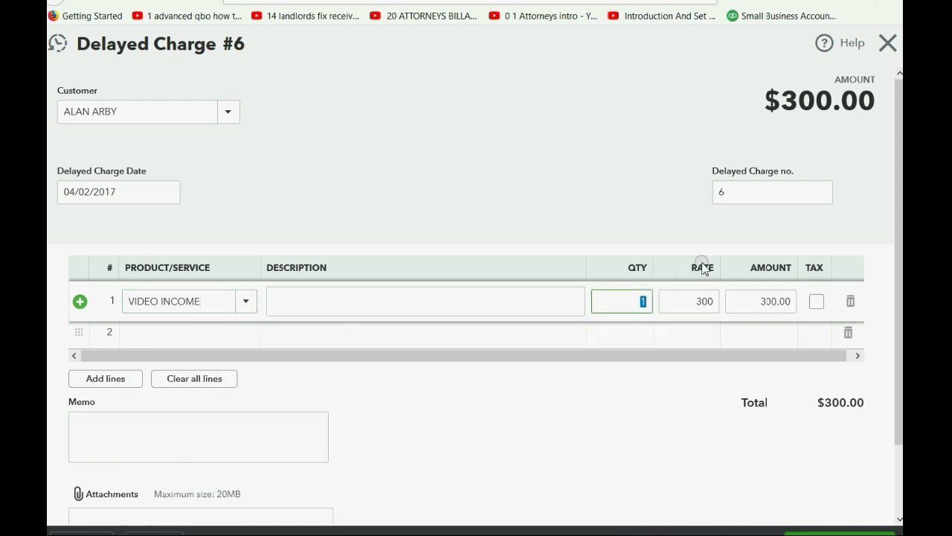
type("2")
key("Tab")
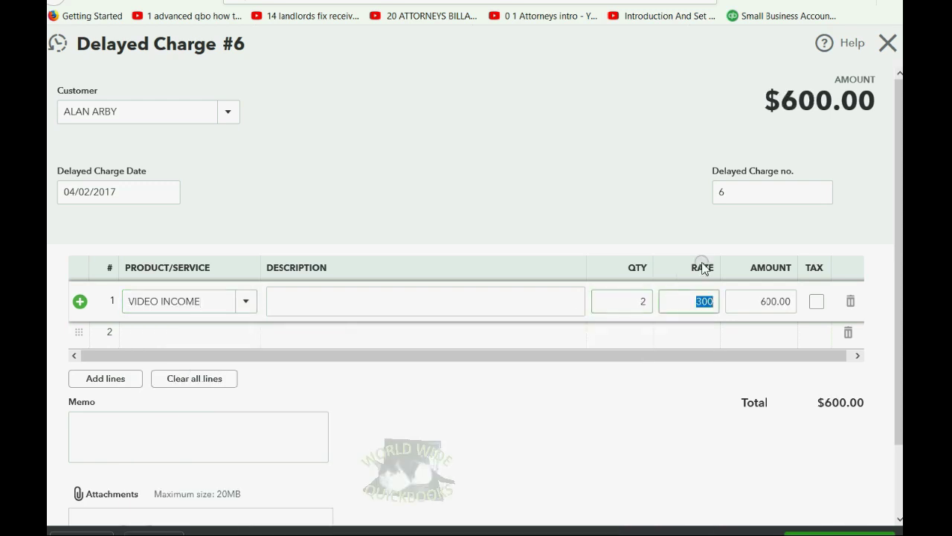
left_click(529, 305)
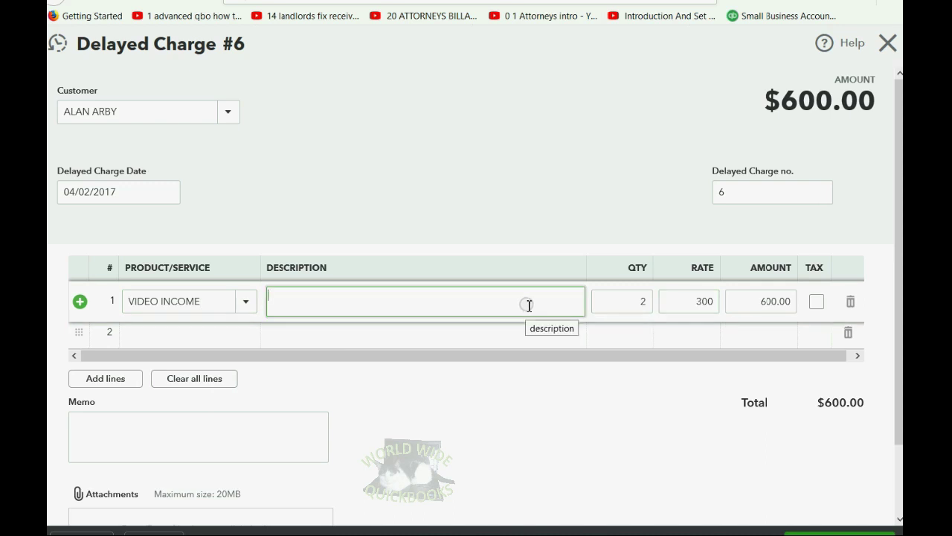
type("beth")
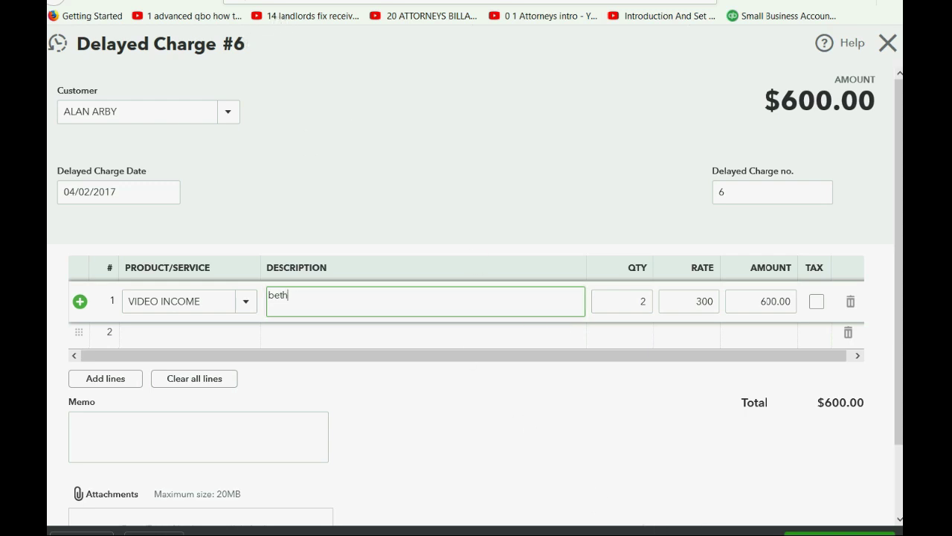
left_click(660, 528)
left_click(886, 533)
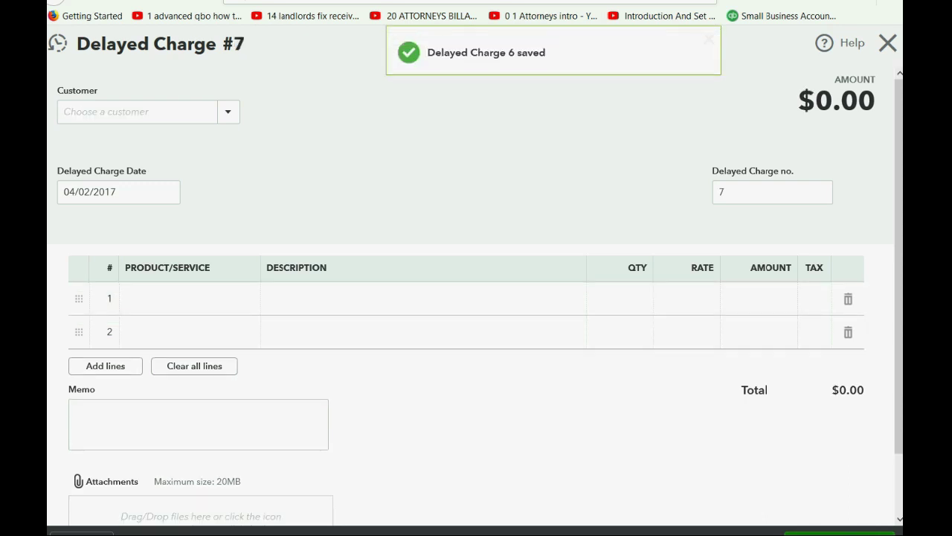
- Select the same customer for the third delayed charge and set VIDEO INCOME as the product on line 1
left_click(230, 119)
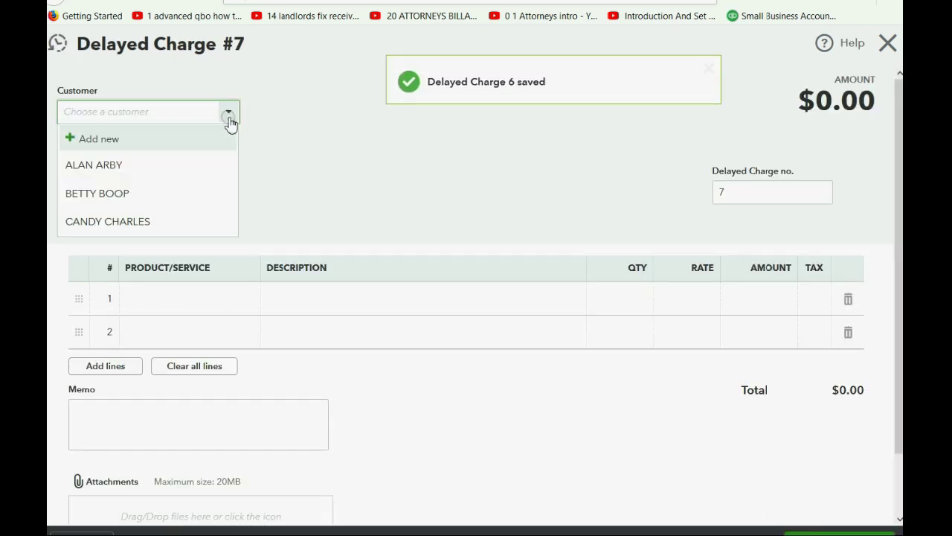
left_click(181, 164)
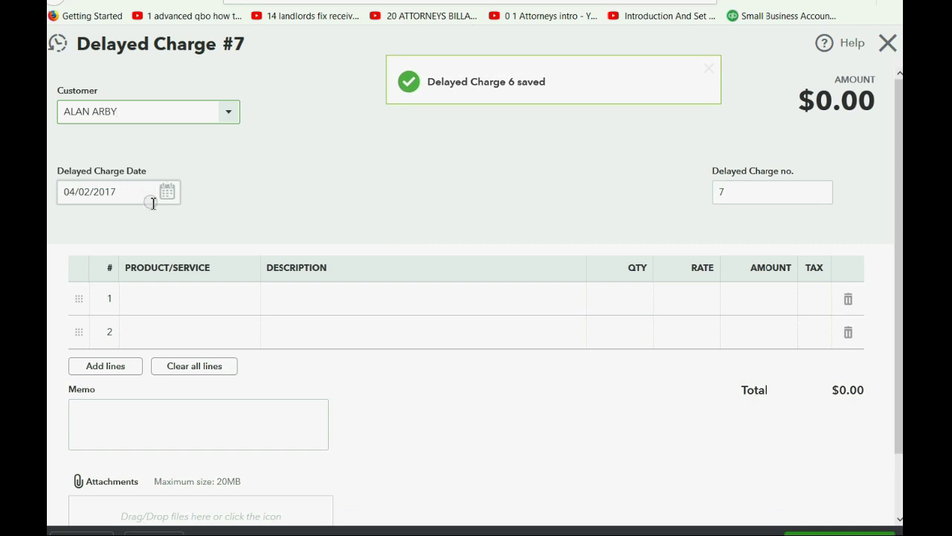
left_click(186, 301)
left_click(247, 311)
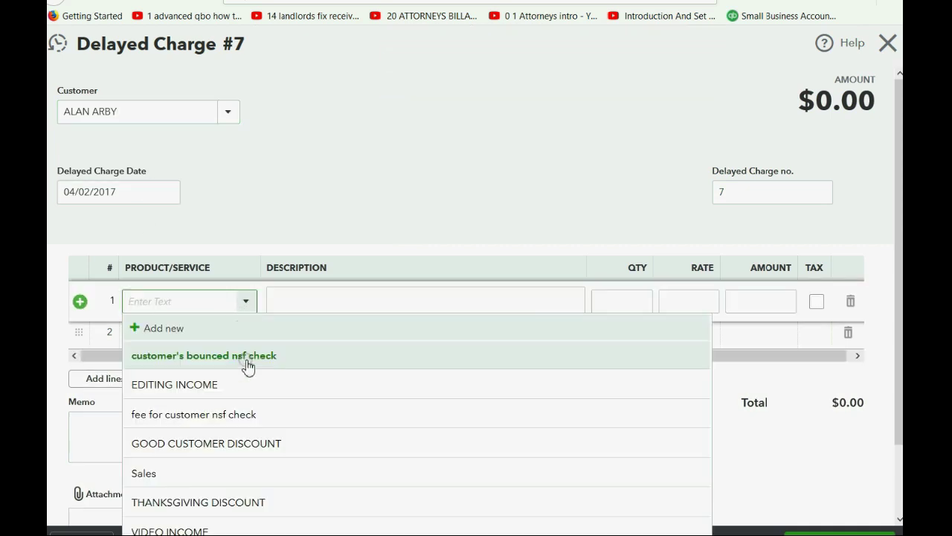
left_click(227, 526)
- Set the line's quantity to 2, enter a person's first name as its description, and save the third charge to start another
left_click(631, 300)
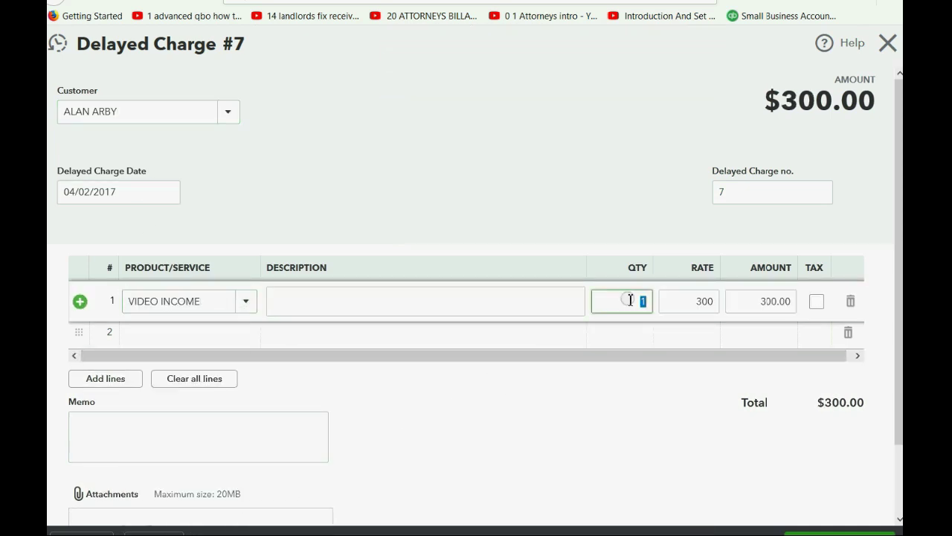
type("2")
key("Tab")
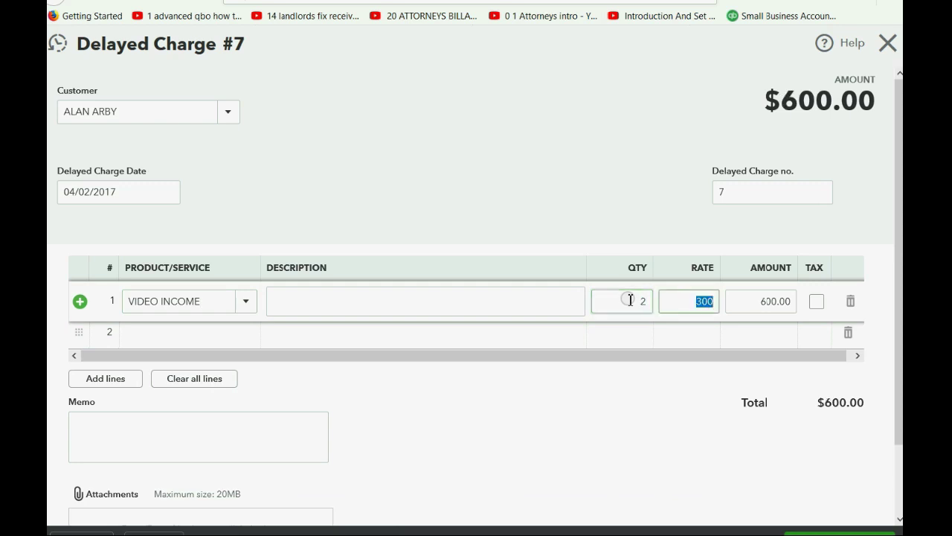
left_click(397, 300)
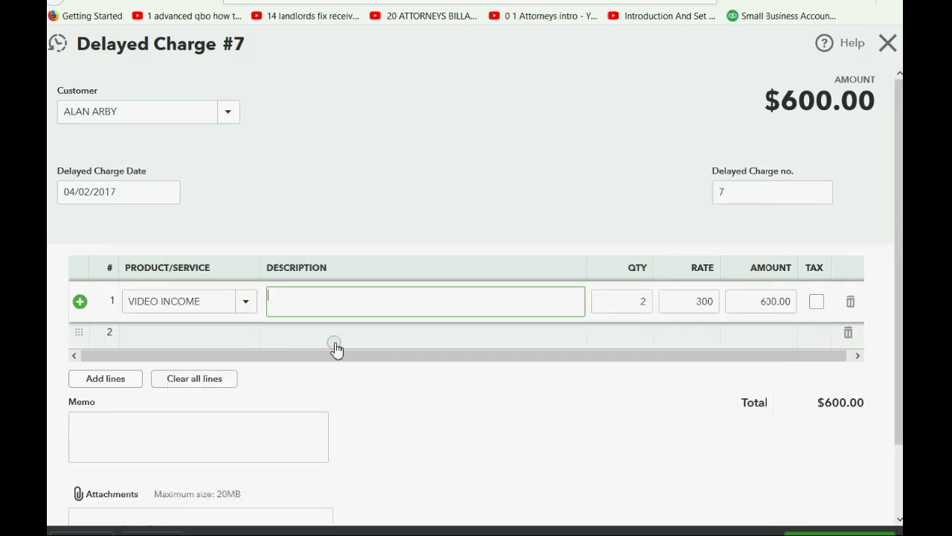
type("cristy")
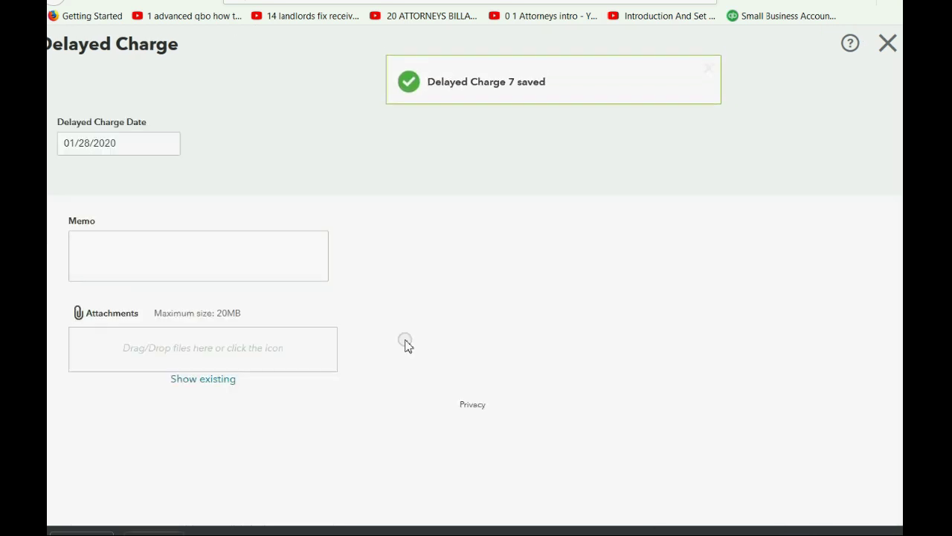
- Select the same customer for the fourth delayed charge and set VIDEO INCOME as the product on line 1
left_click(229, 112)
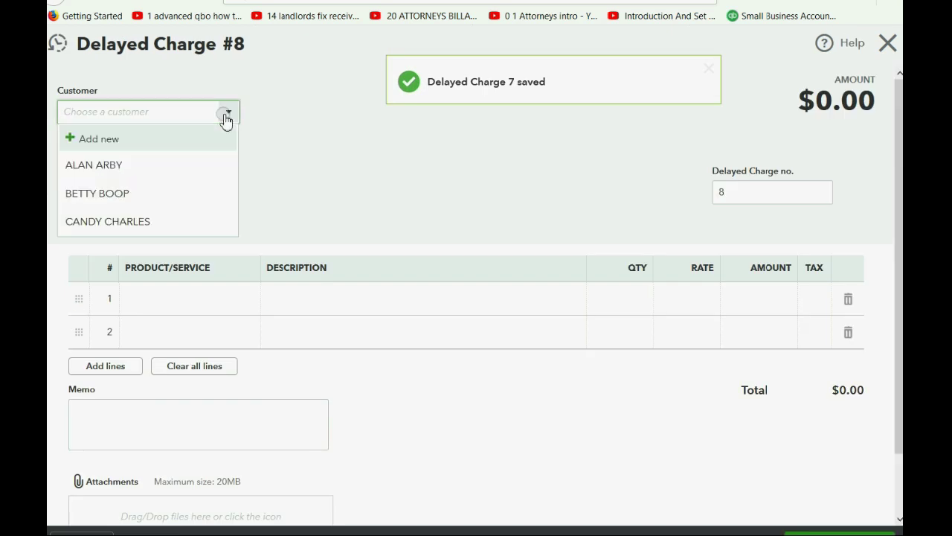
left_click(181, 165)
left_click(196, 299)
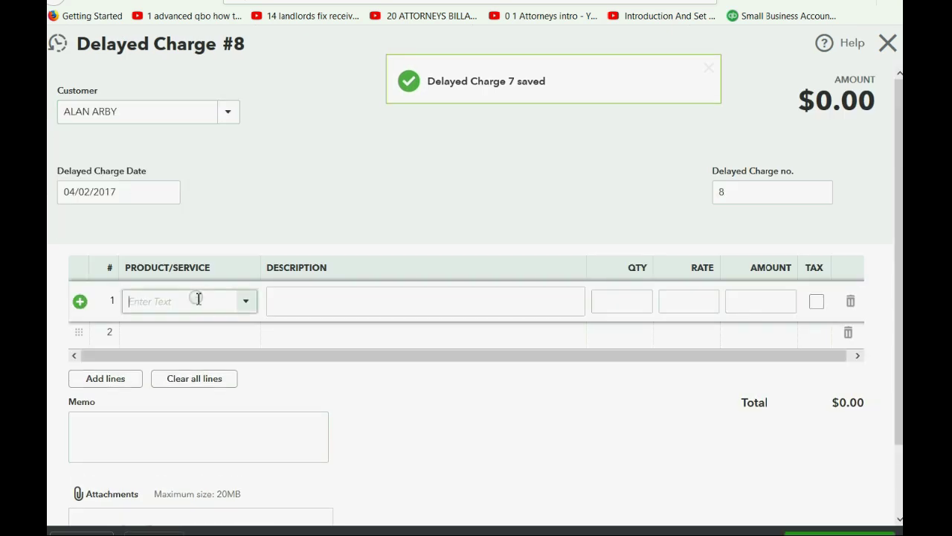
left_click(246, 301)
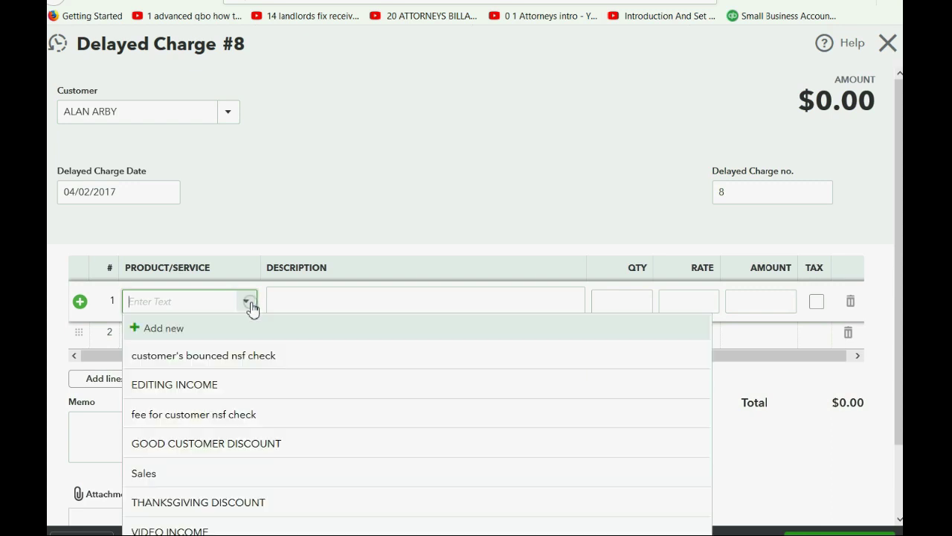
left_click(192, 530)
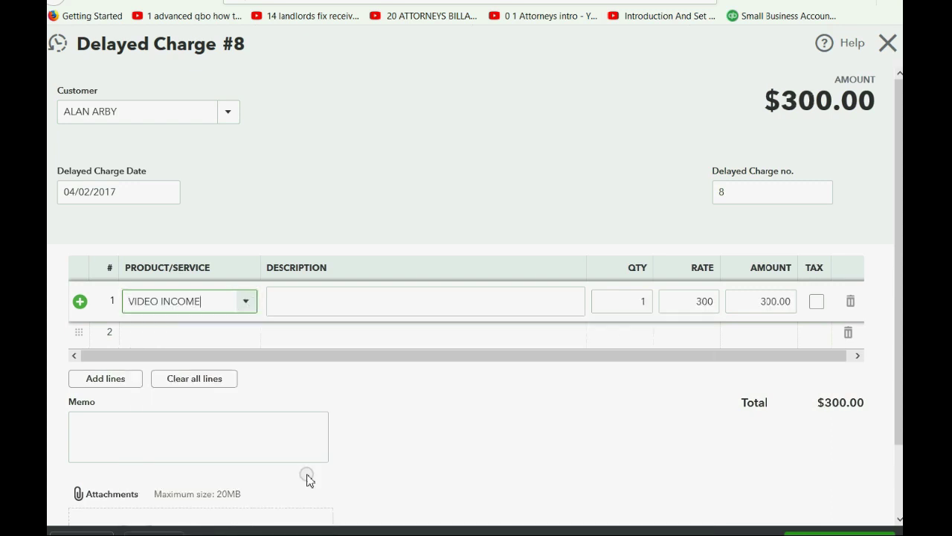
- Set the line's quantity to 2, enter a person's first name as its description, and save the fourth charge to start another
left_click(627, 300)
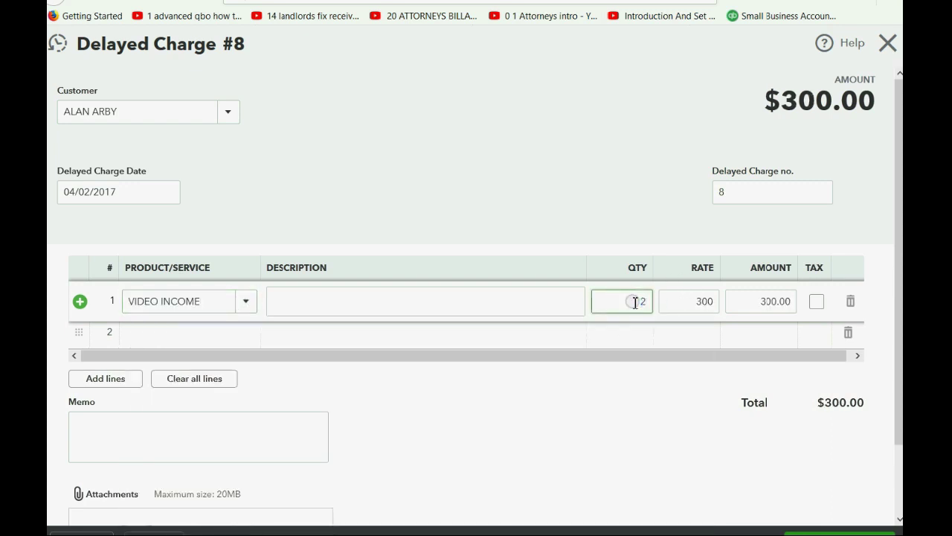
key("Tab")
left_click(503, 303)
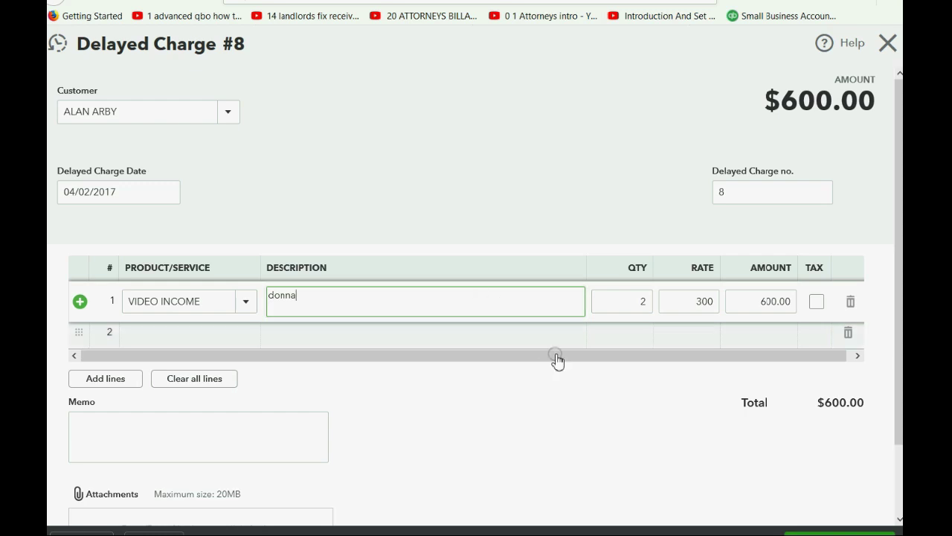
left_click(826, 533)
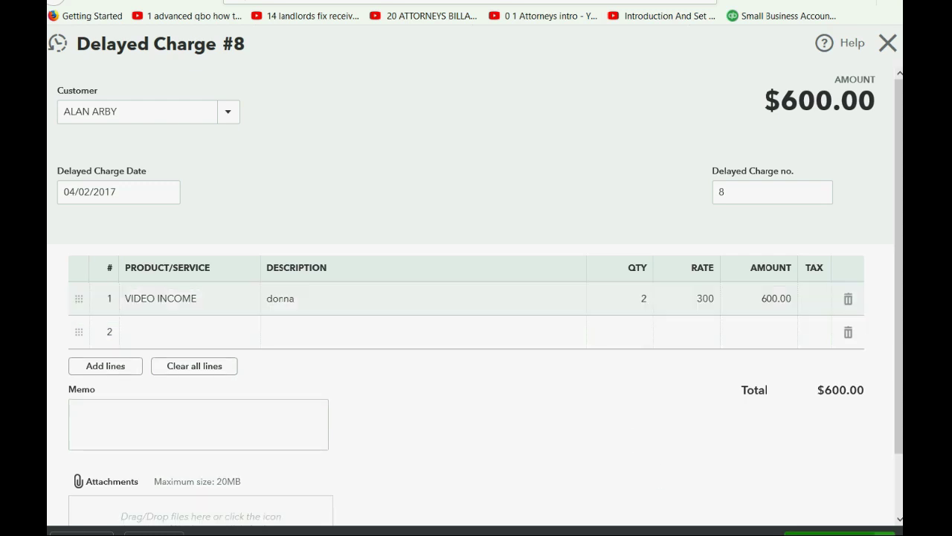
- Select the same customer for the fifth delayed charge and set VIDEO INCOME as the product on line 1
left_click(228, 113)
left_click(178, 165)
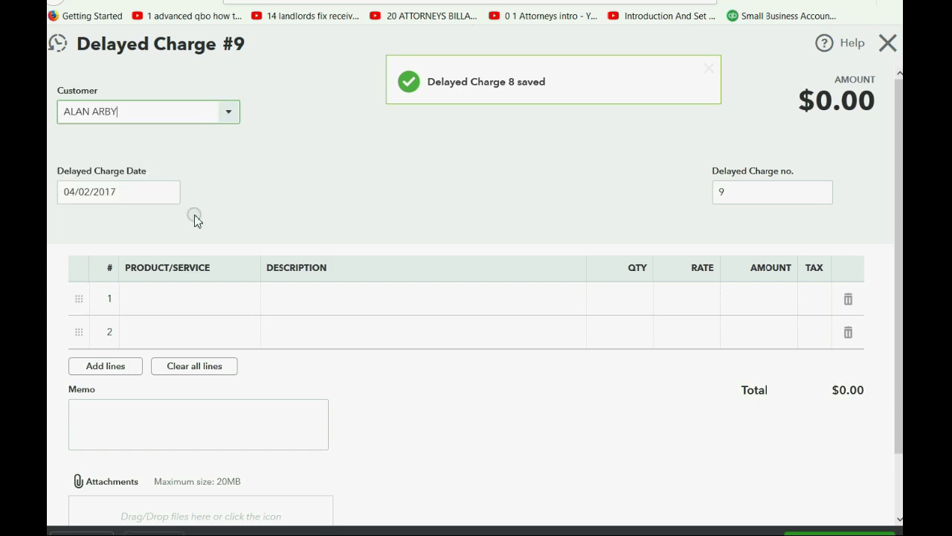
left_click(239, 302)
left_click(246, 302)
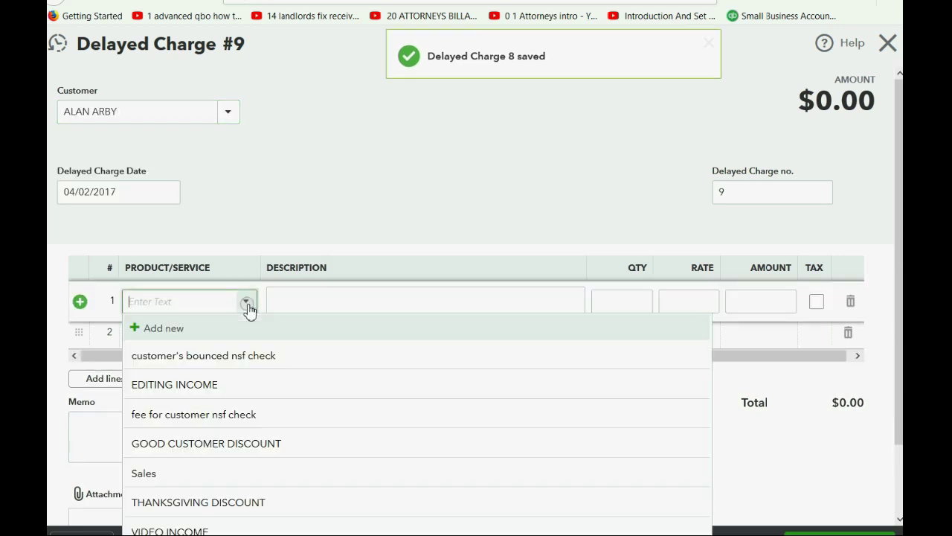
left_click(243, 530)
- Set the line's quantity to 2, enter a person's first name as its description, and save and close the fifth charge
left_click(623, 301)
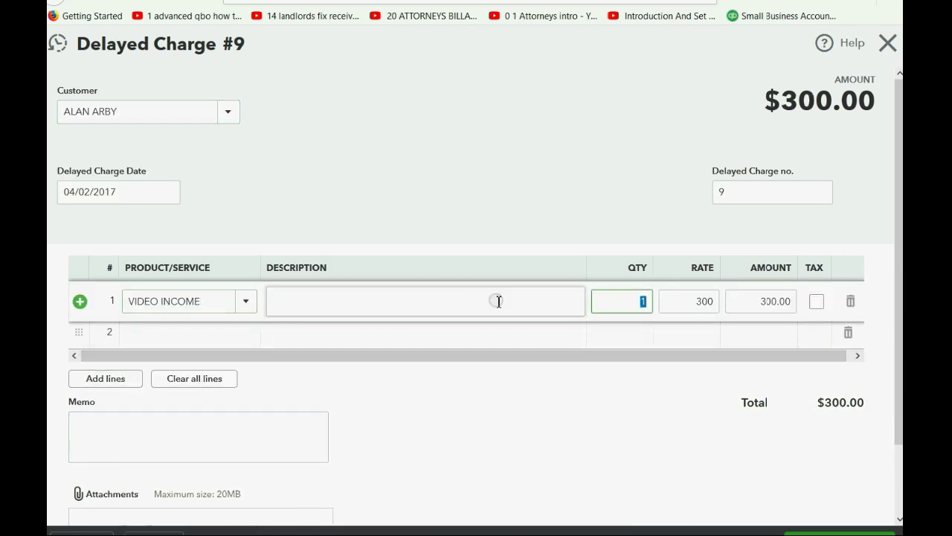
type("2")
key("Tab")
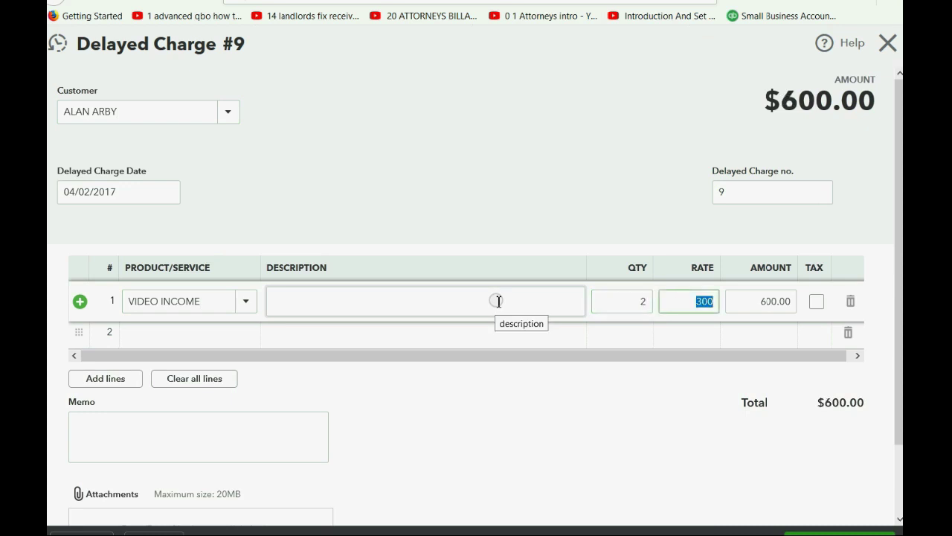
left_click(501, 300)
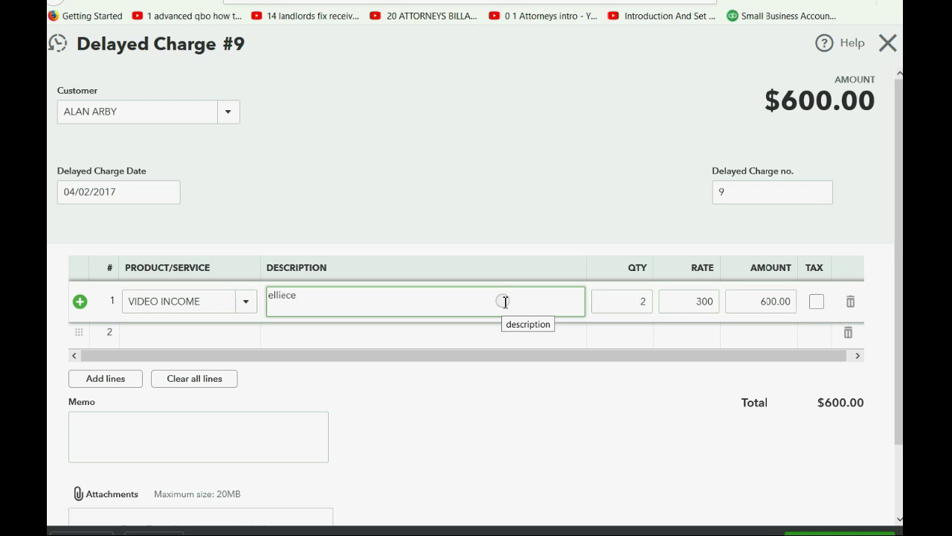
left_click(886, 533)
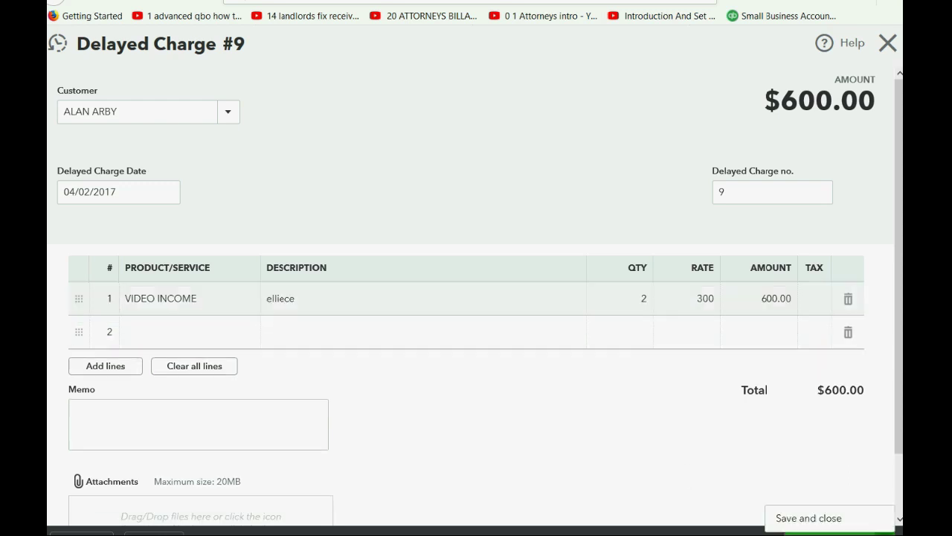
left_click(833, 516)
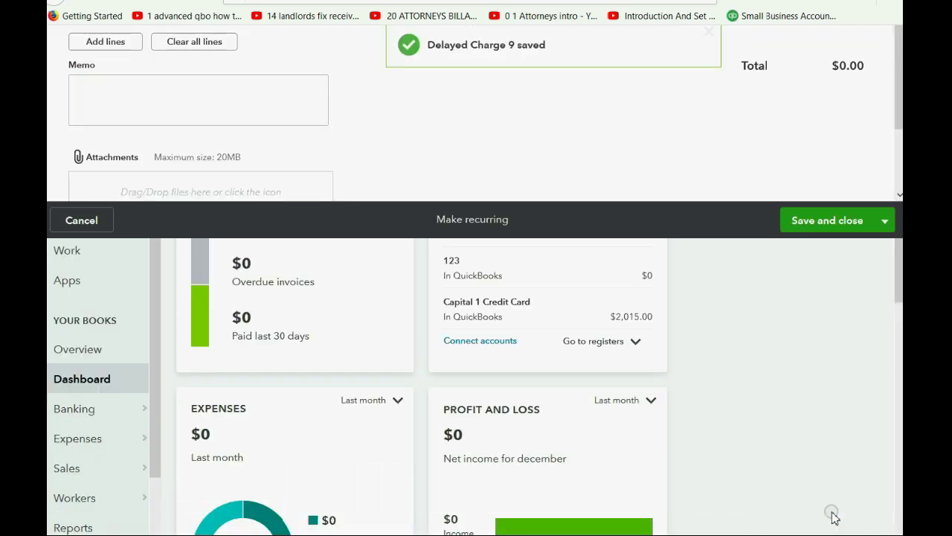
- Open the custom report "Transaction List by Customer -delayed charge"
left_click(92, 526)
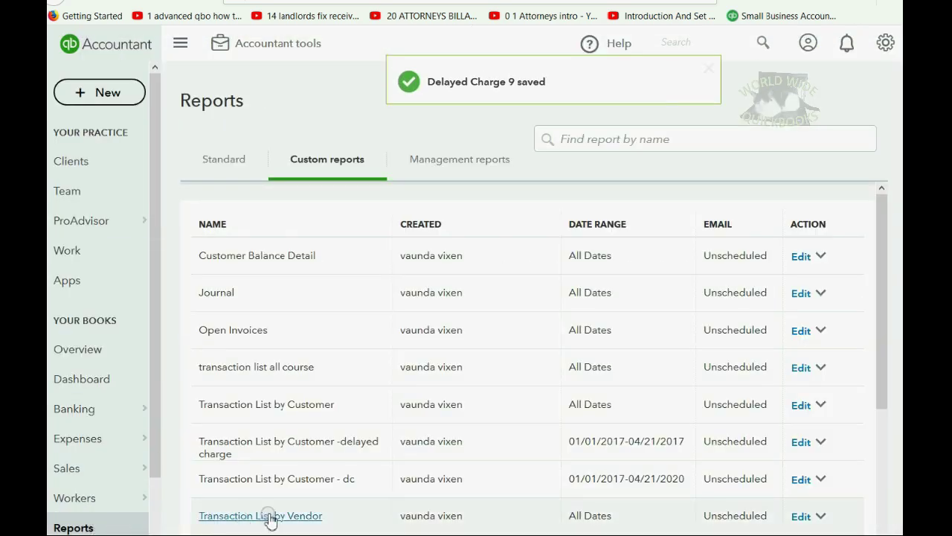
left_click(292, 449)
scroll(408, 375, "down", 2)
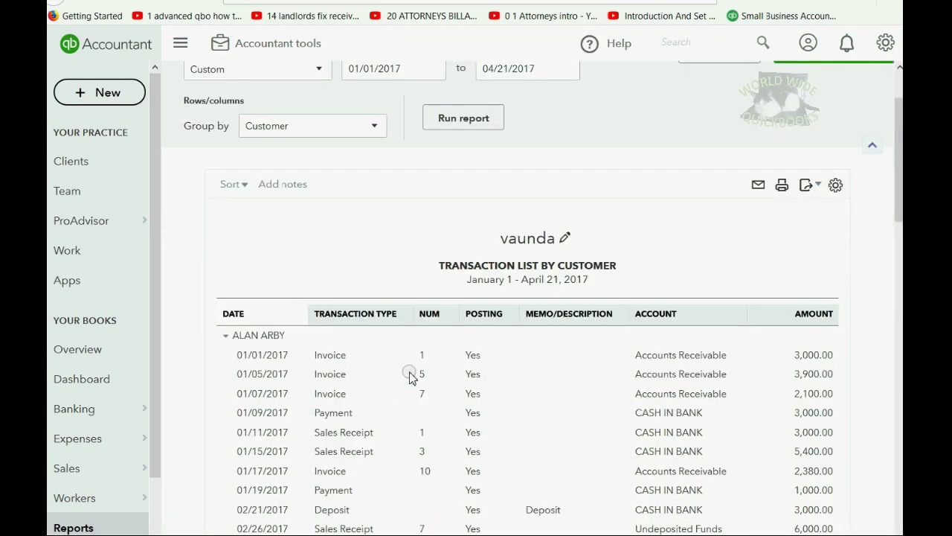
- Examine the 04/02/2017 charges listed for the customer in the report, checking their transaction type and posting status
scroll(410, 375, "down", 3)
scroll(410, 375, "up", 4)
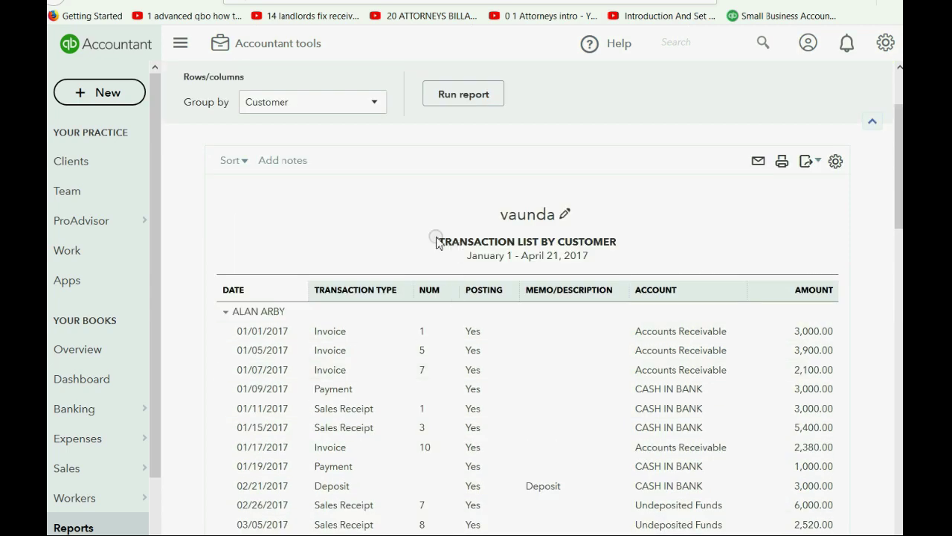
left_click_drag(436, 240, 631, 238)
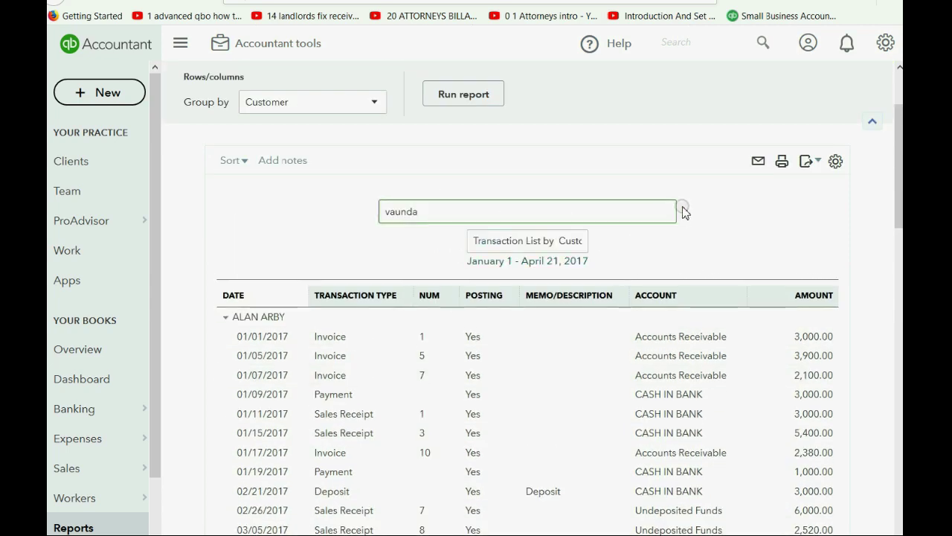
left_click(657, 151)
scroll(657, 151, "down", 2)
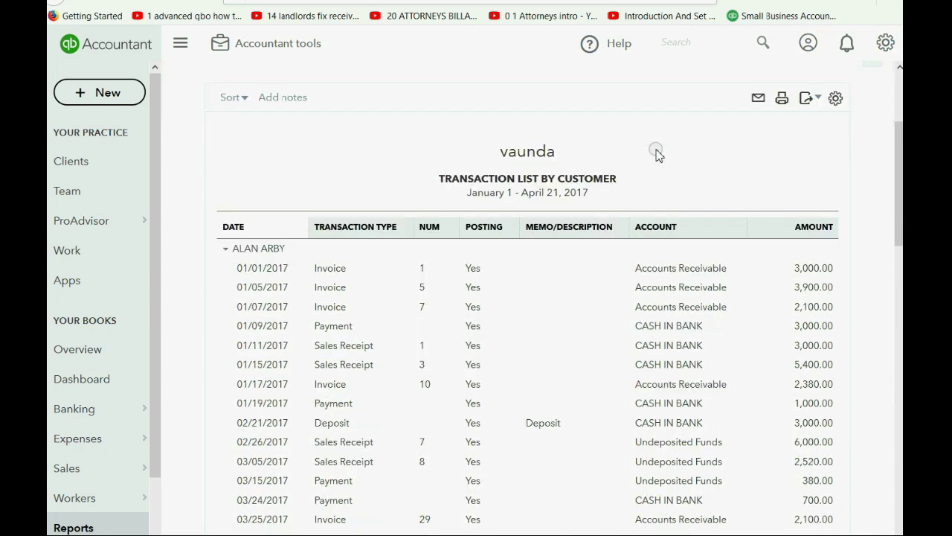
scroll(626, 207, "down", 2)
scroll(618, 211, "up", 3)
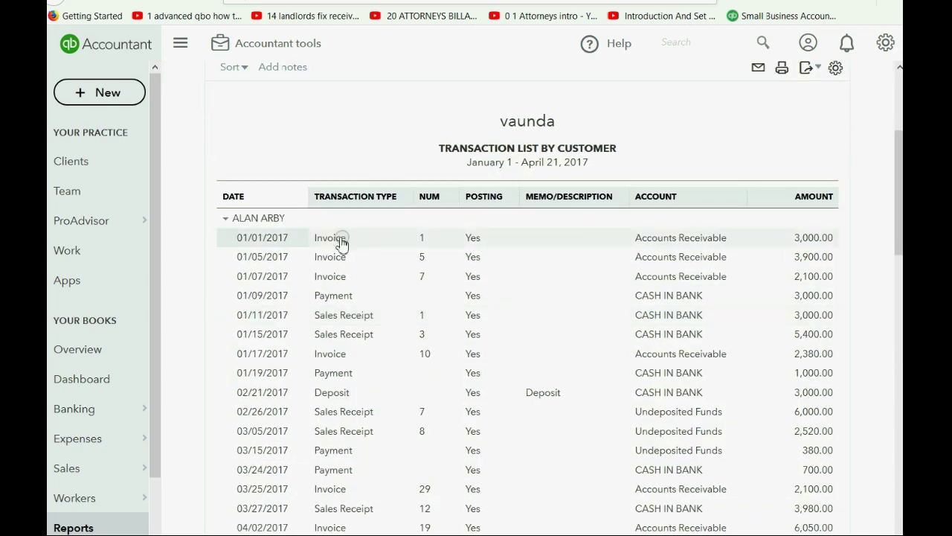
scroll(281, 227, "down", 4)
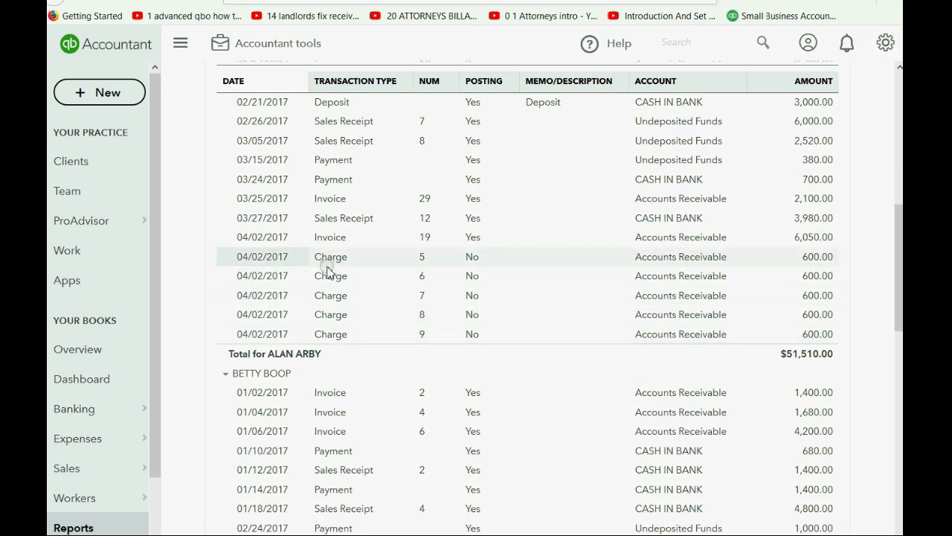
left_click(327, 521)
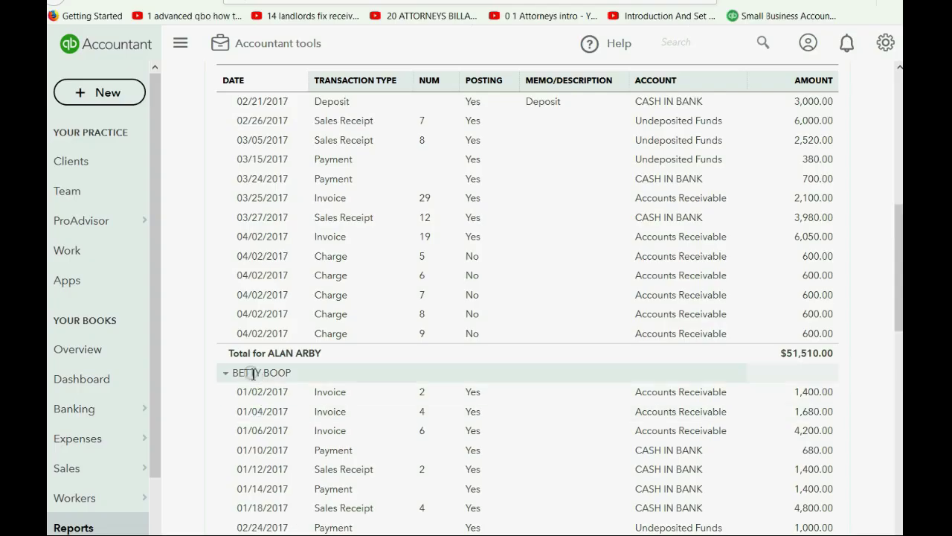
- Start a new invoice dated 04/03/2017 for the customer who has the delayed charges
left_click(93, 94)
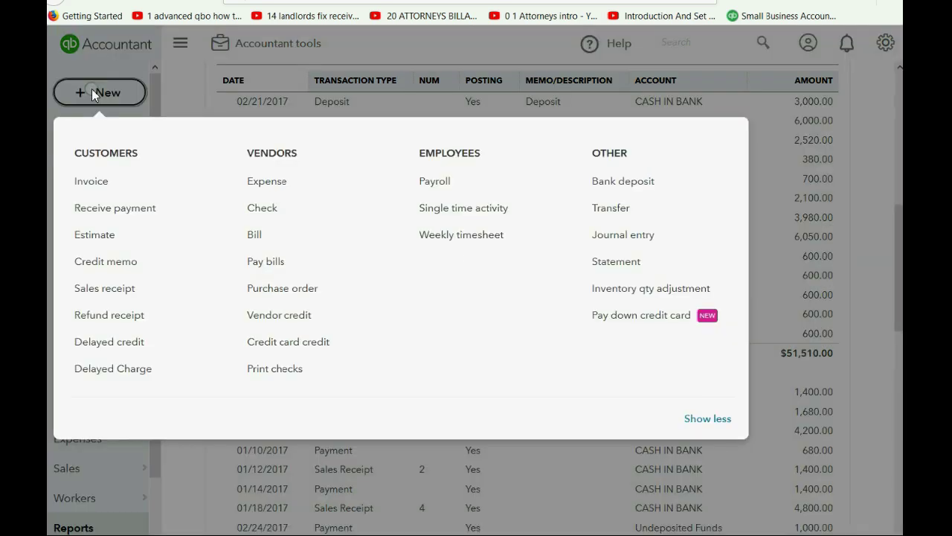
left_click(101, 185)
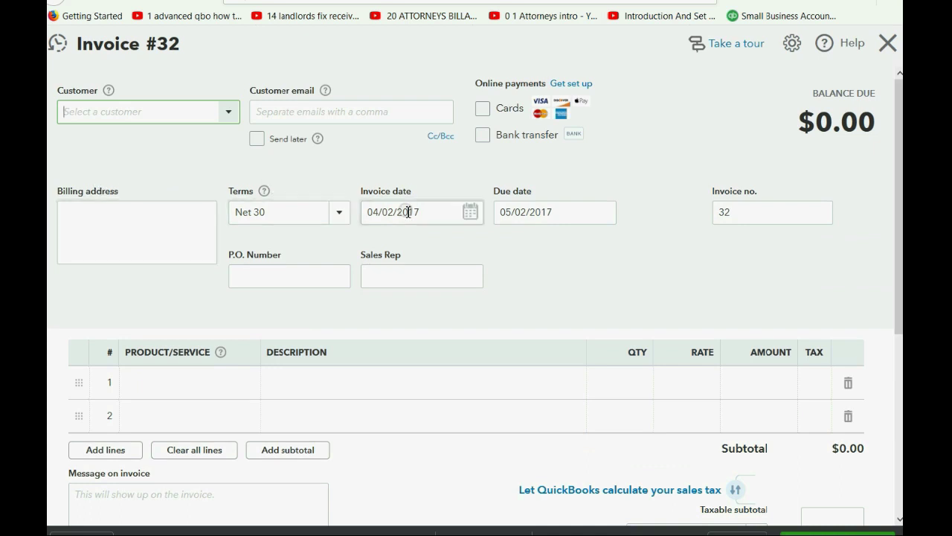
left_click(470, 214)
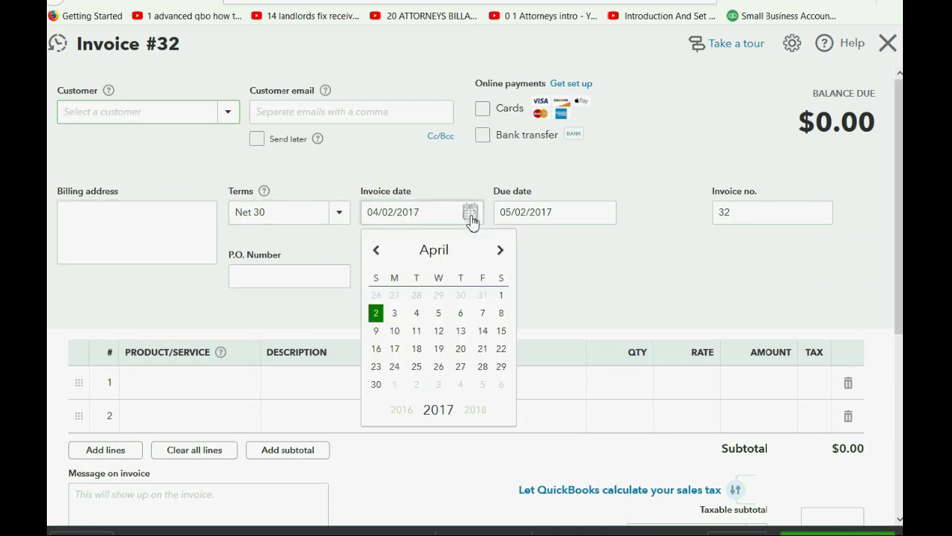
left_click(394, 313)
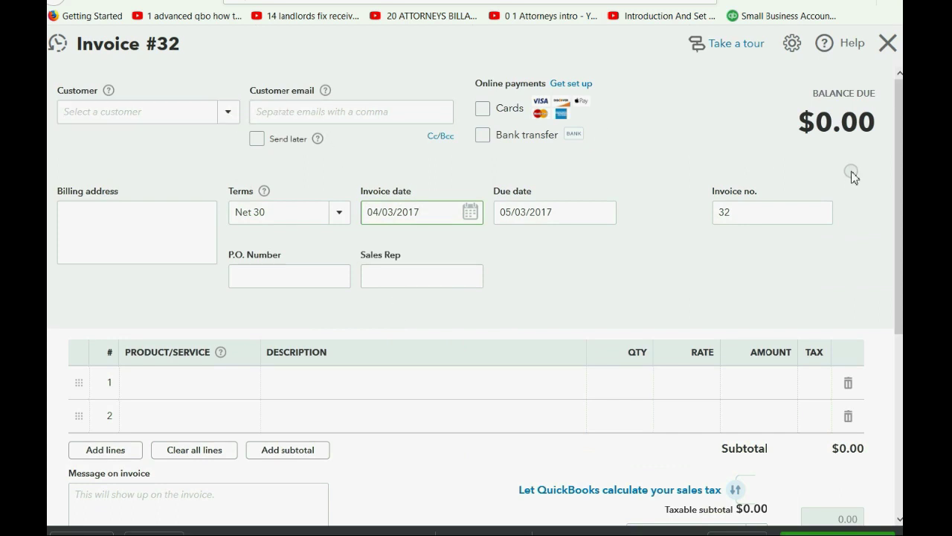
left_click(232, 121)
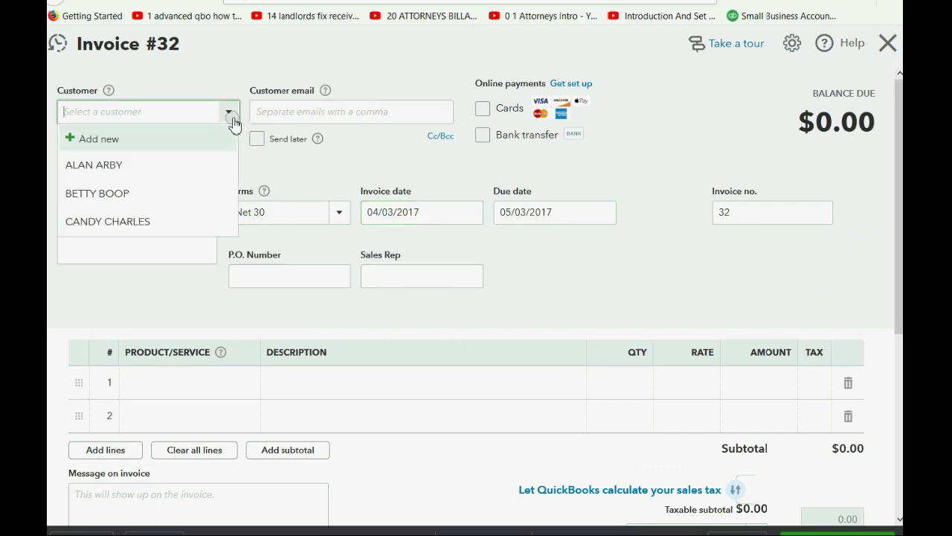
left_click(145, 169)
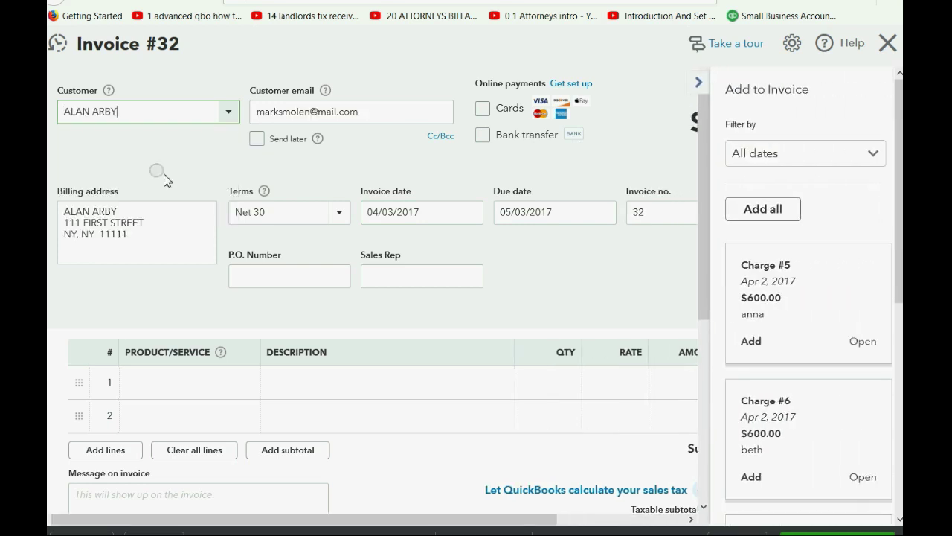
- Review the customer's delayed charges that are available to add to the invoice
scroll(868, 272, "down", 5)
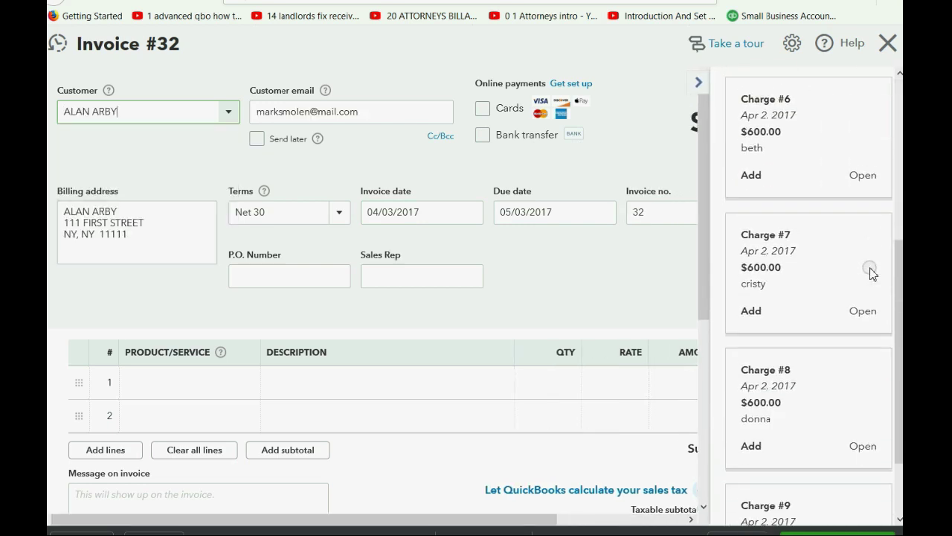
scroll(870, 274, "up", 5)
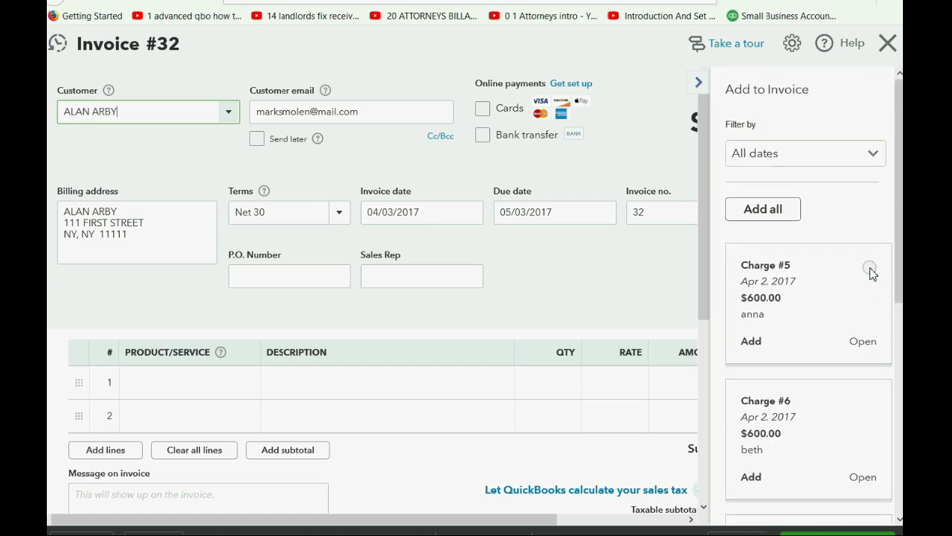
scroll(871, 273, "down", 5)
scroll(871, 273, "up", 5)
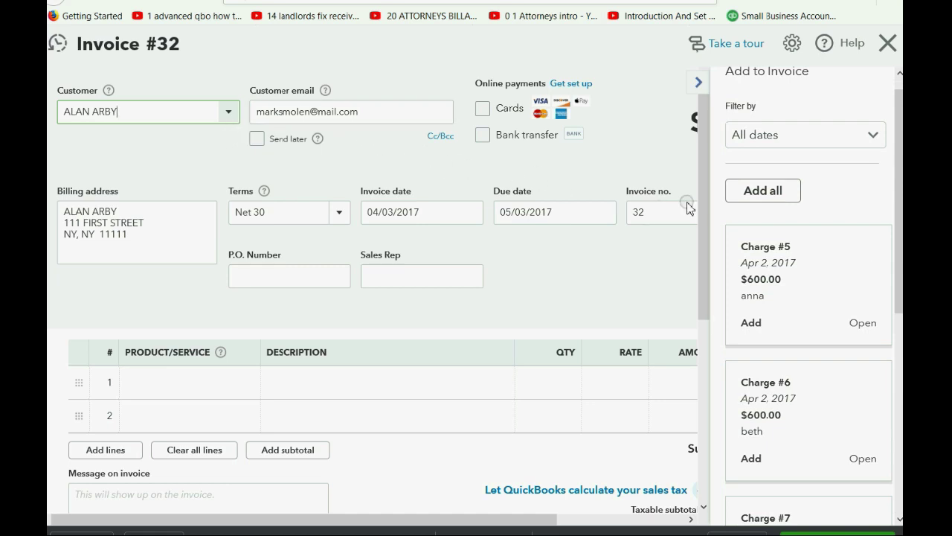
scroll(802, 208, "down", 5)
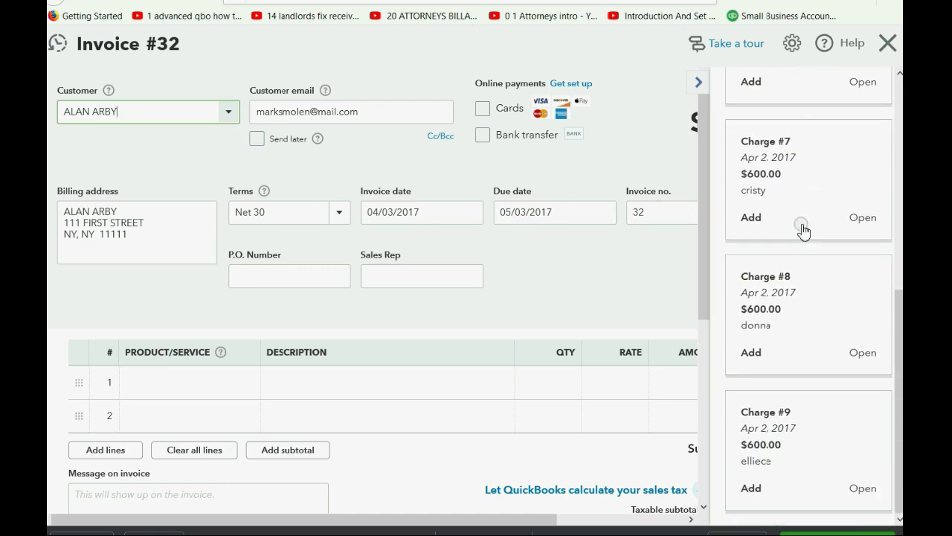
scroll(803, 223, "up", 3)
left_click(235, 119)
scroll(760, 275, "up", 3)
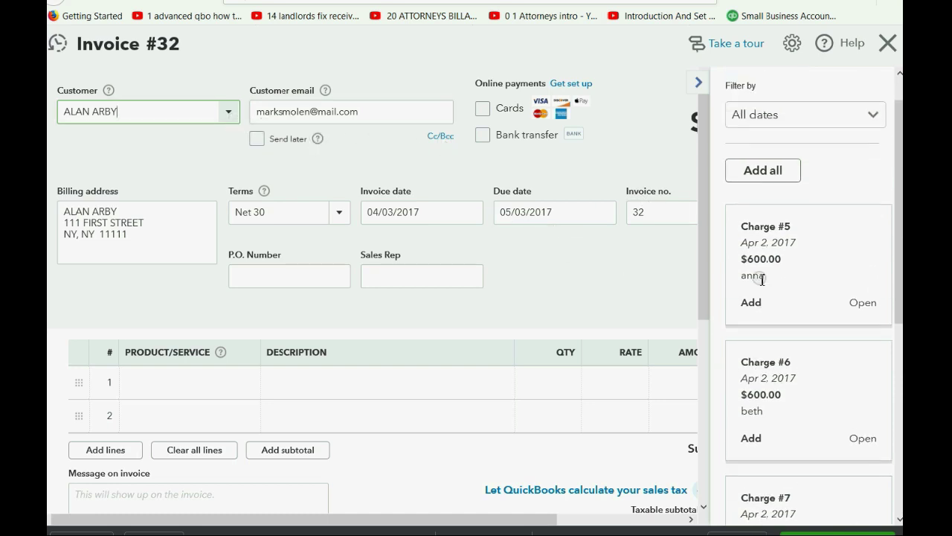
scroll(761, 443, "up", 1)
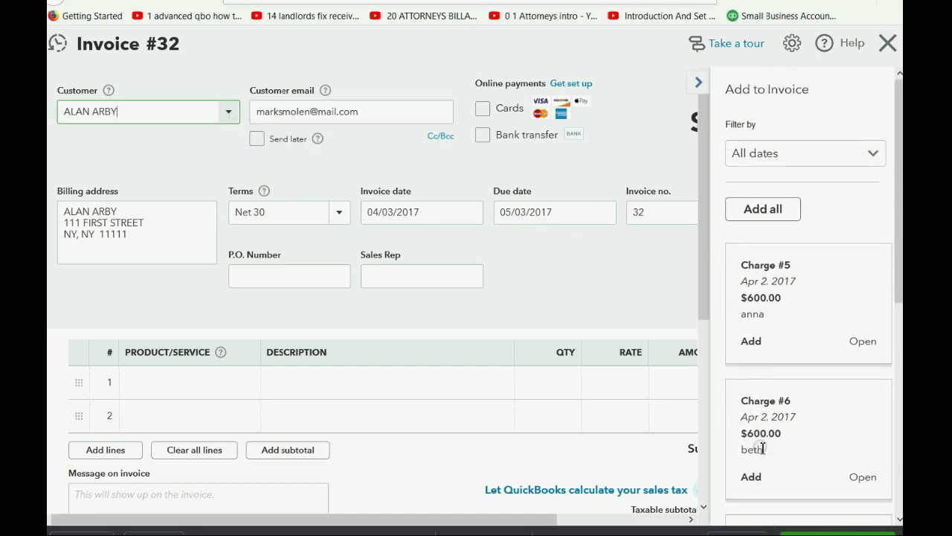
- Add all the available delayed charges to the invoice, check the resulting lines, and save and close it
left_click(754, 214)
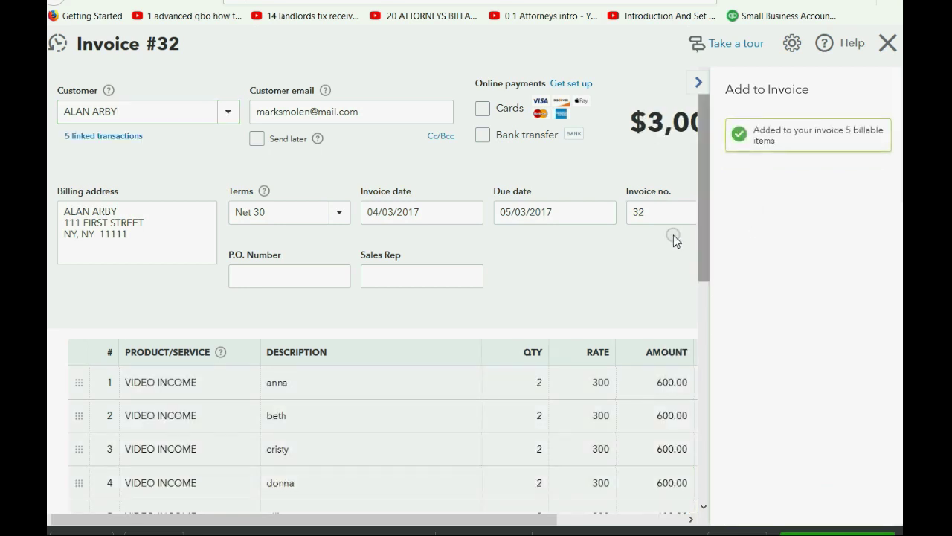
left_click(885, 64)
scroll(811, 214, "down", 3)
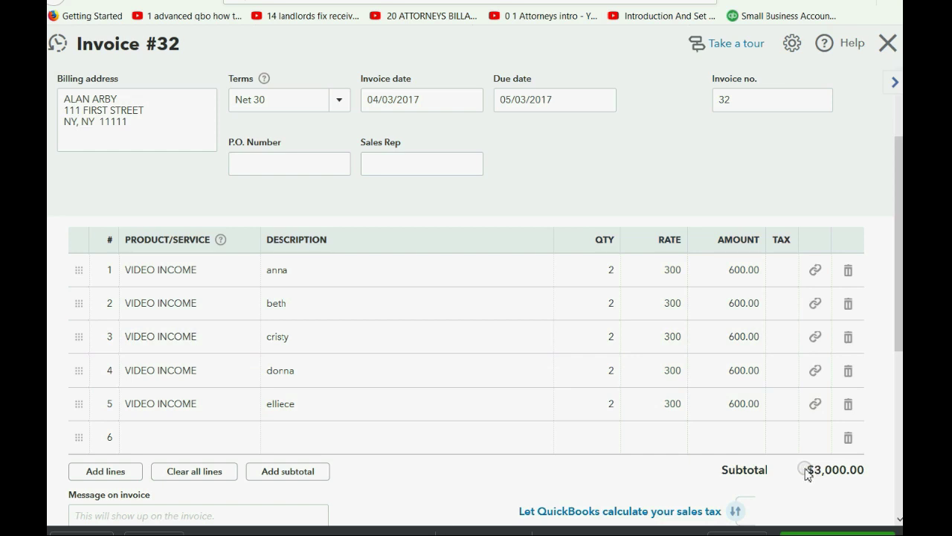
left_click(837, 533)
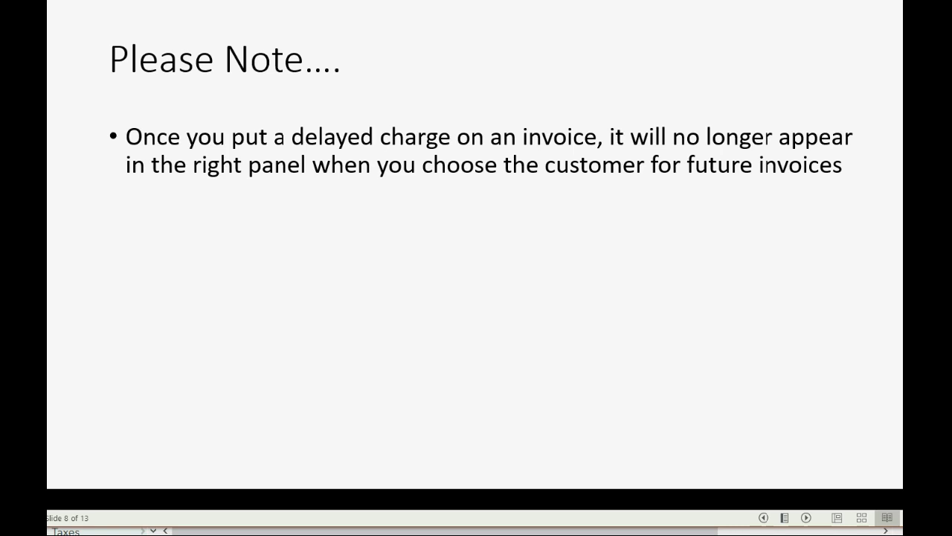
key("Right")
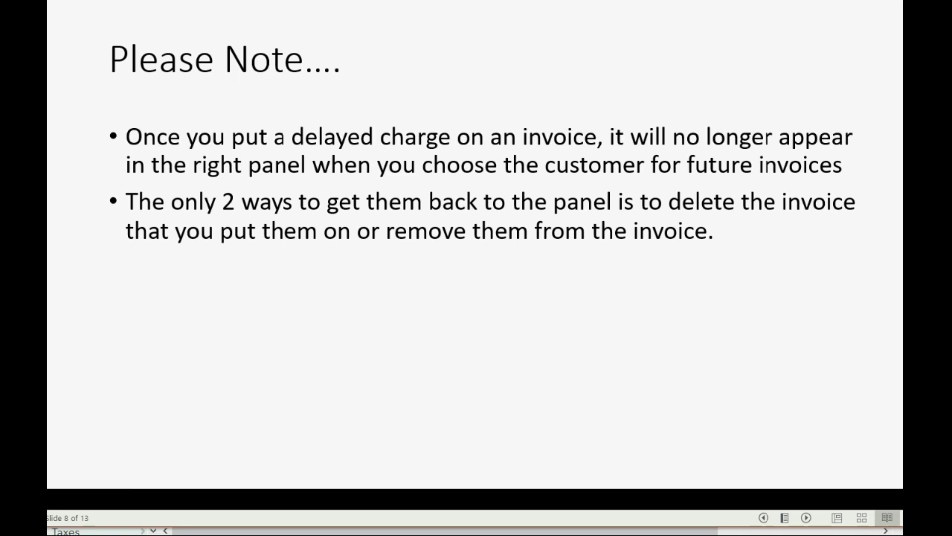
key("Right")
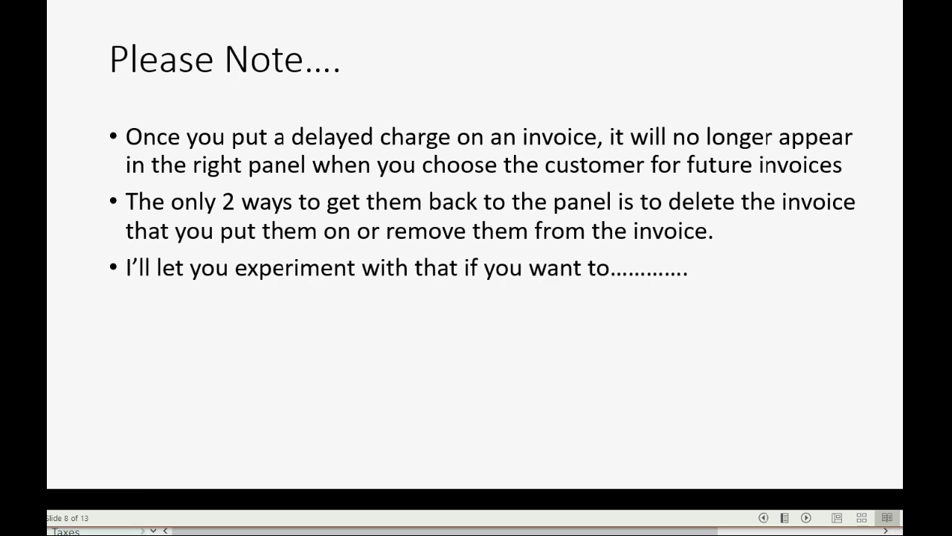
- Switch back to QuickBooks Online and open the customer's 04/03/2017 invoice from the report to examine its linked charge lines
key("alt+Tab")
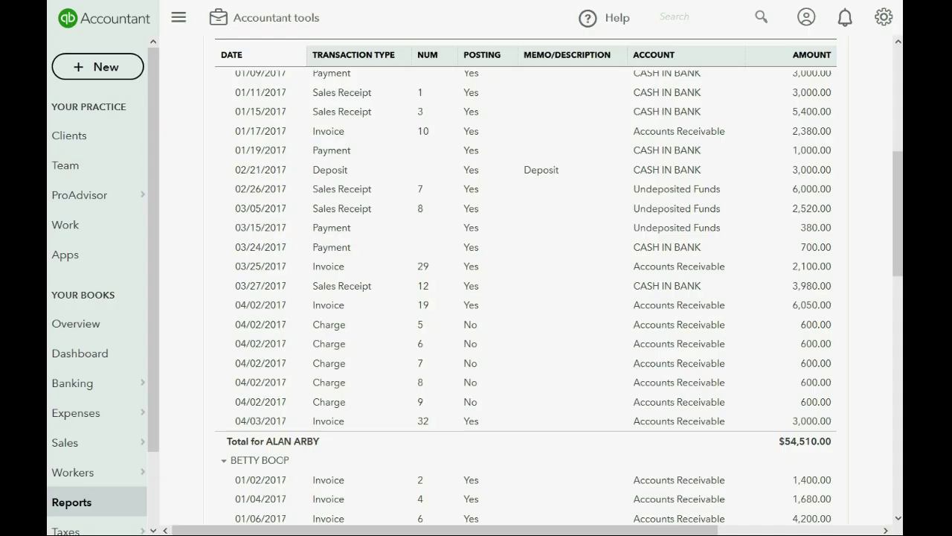
left_click(328, 421)
left_click(333, 425)
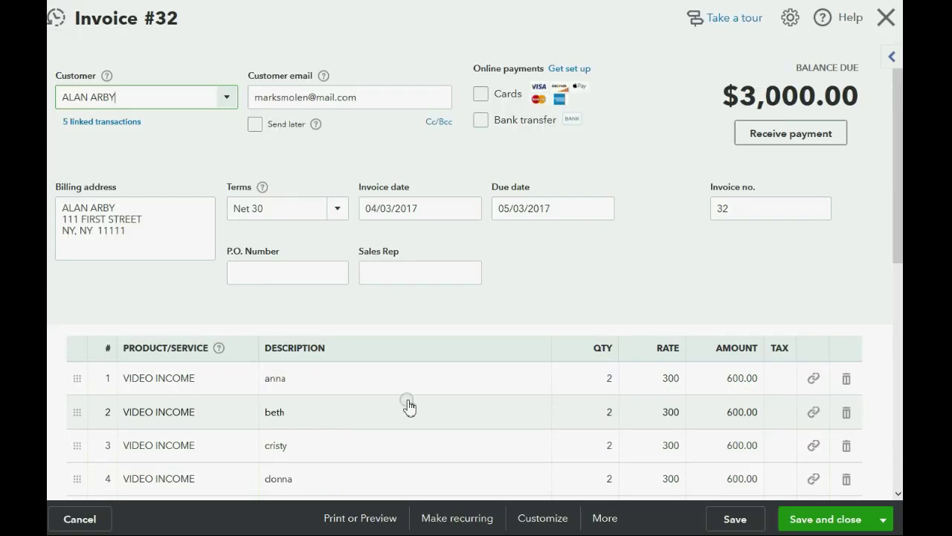
scroll(733, 296, "down", 3)
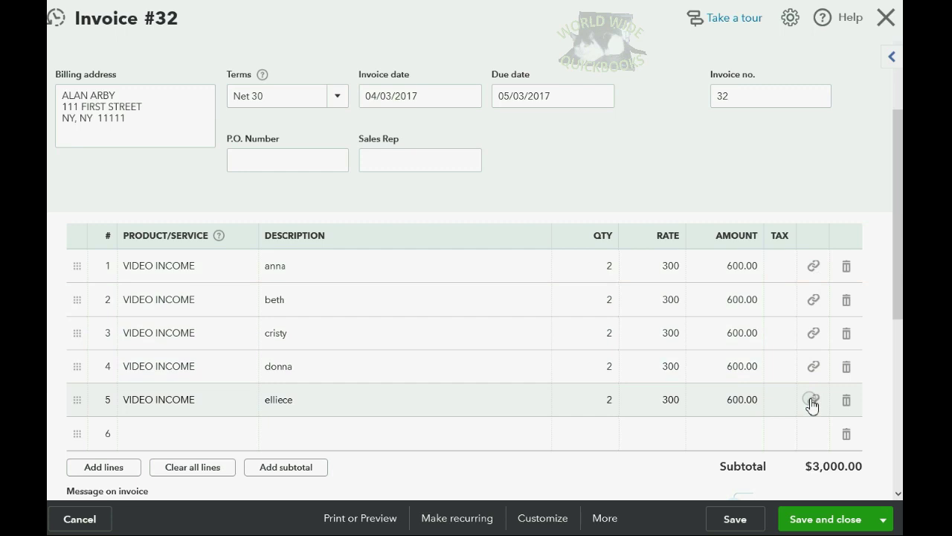
- Open the delayed charge linked to the invoice's fifth line to examine it, and close it without changes
left_click(811, 402)
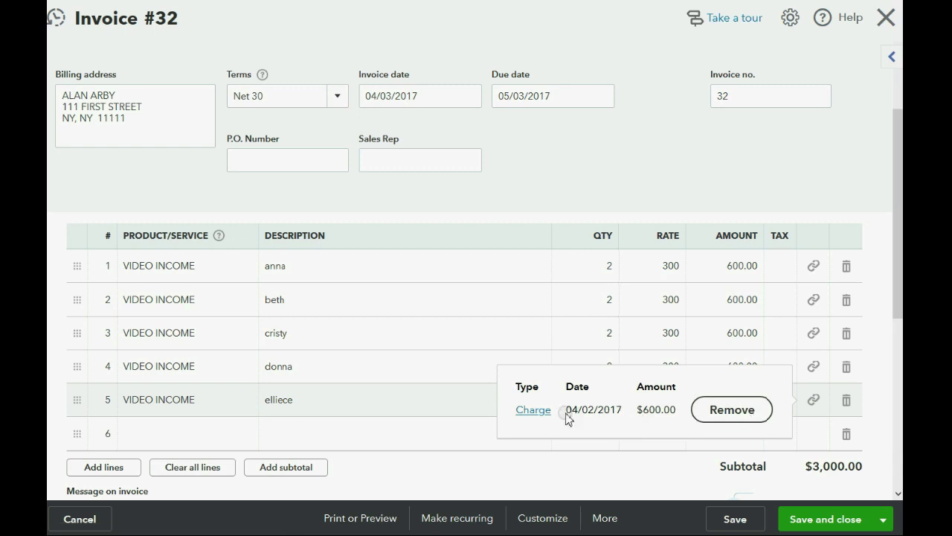
left_click(537, 414)
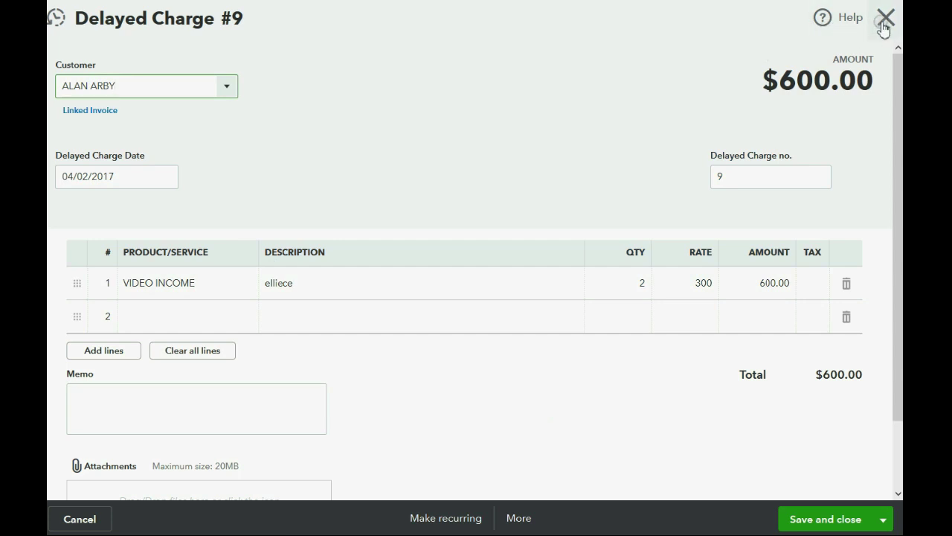
left_click(882, 22)
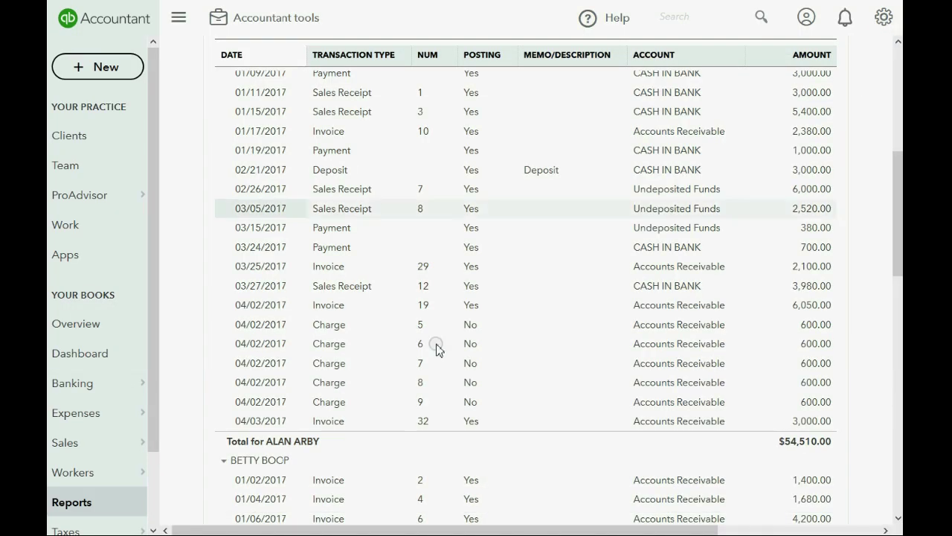
- Reopen the customer's 04/03/2017 invoice from the report and remove the linked delayed charge on line 5
left_click(331, 422)
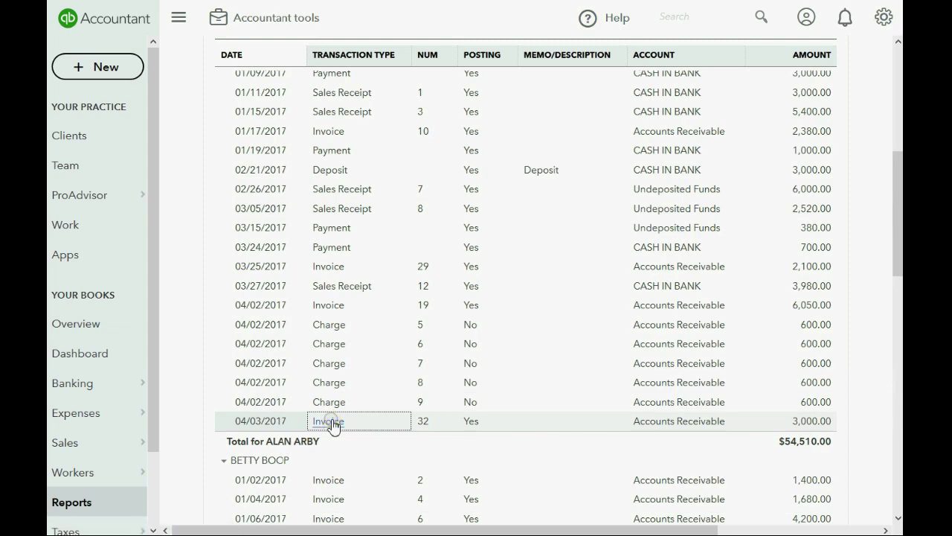
scroll(600, 413, "down", 3)
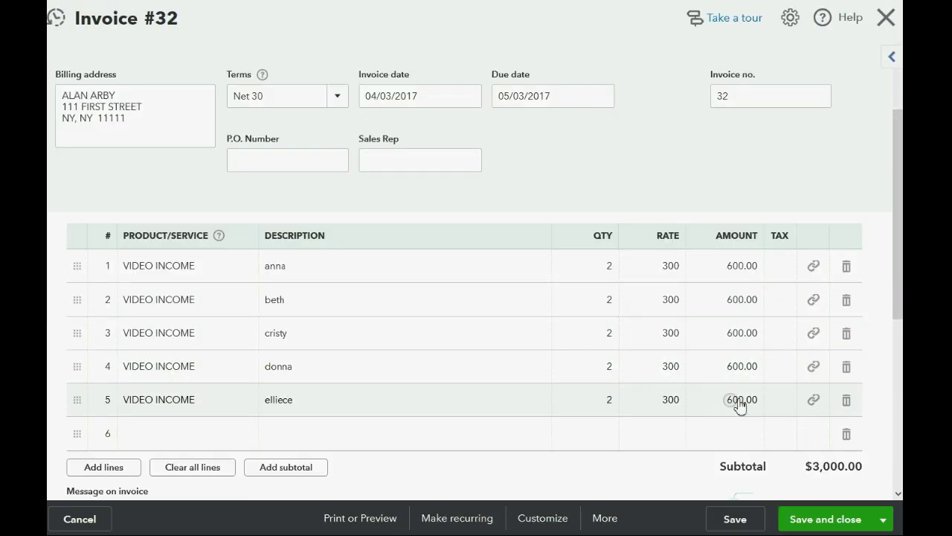
left_click(813, 400)
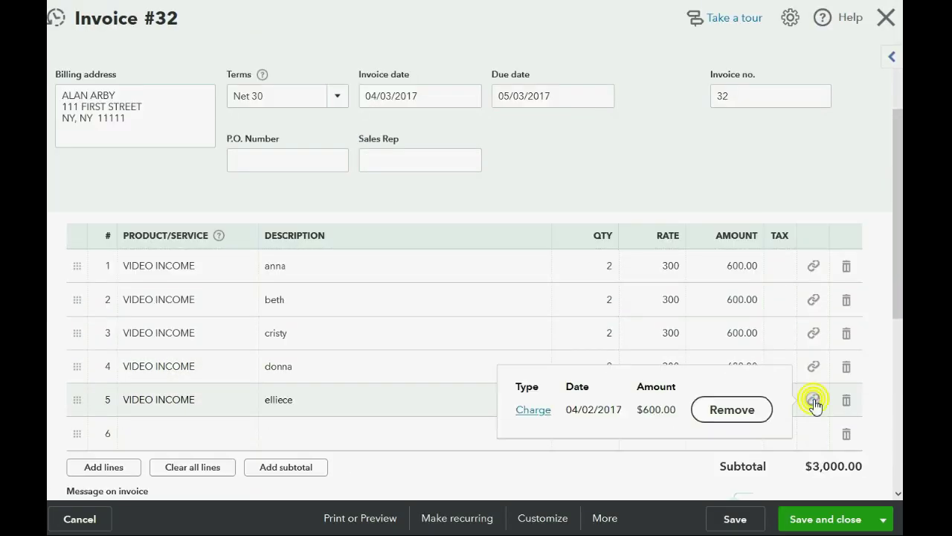
left_click(727, 411)
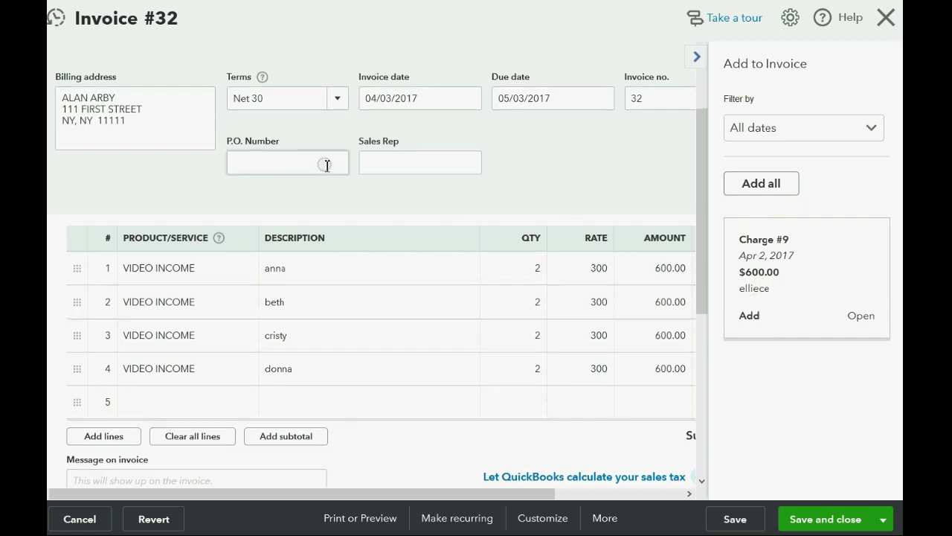
- Add the removed 600.00 delayed charge back to the invoice, and leave the invoice without saving
scroll(328, 149, "up", 3)
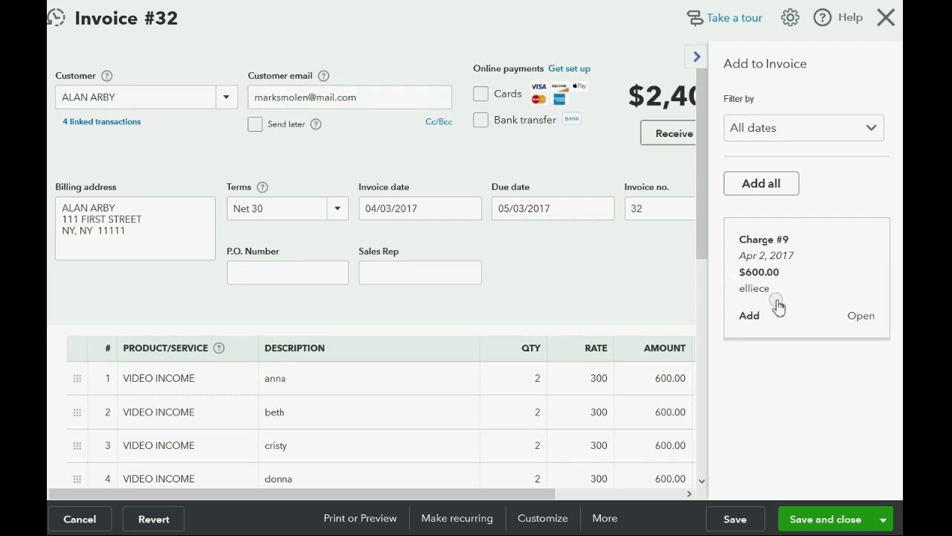
left_click(751, 317)
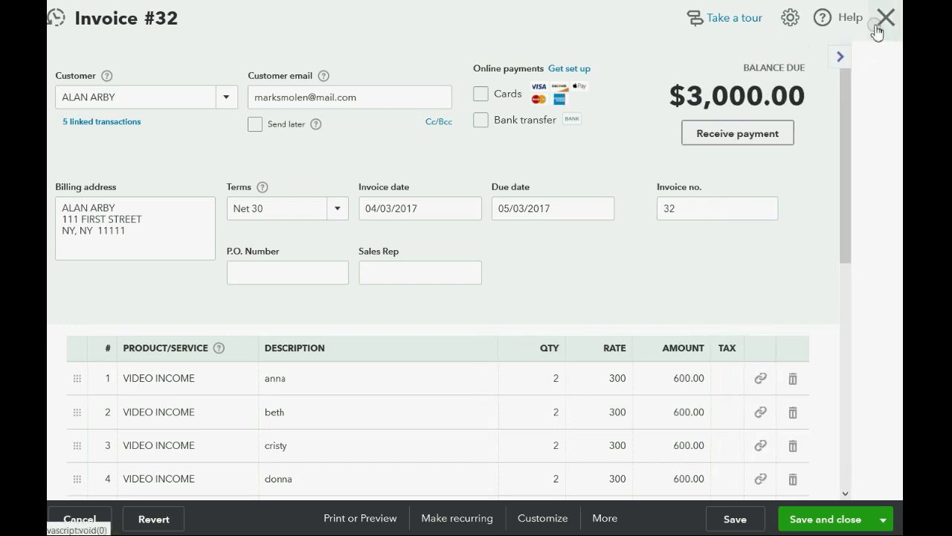
scroll(841, 264, "down", 2)
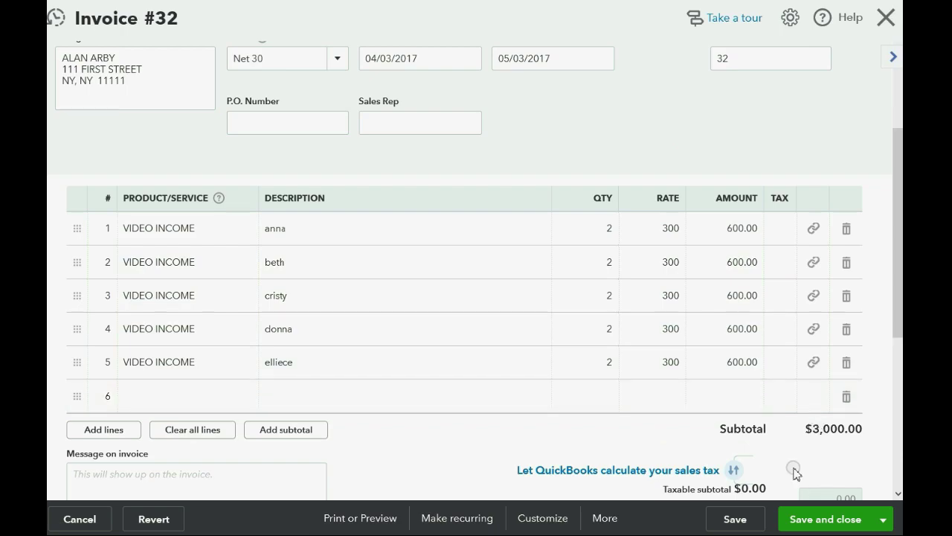
left_click(887, 26)
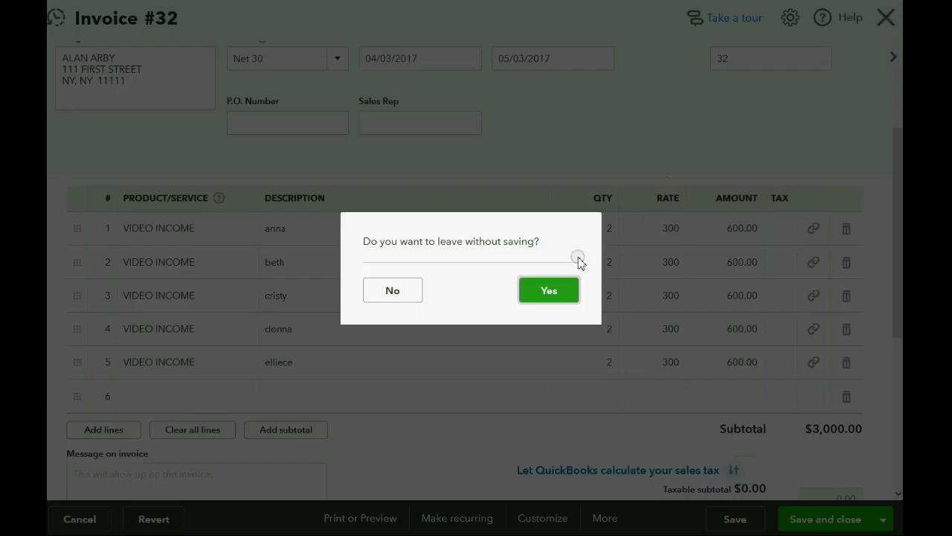
left_click(553, 296)
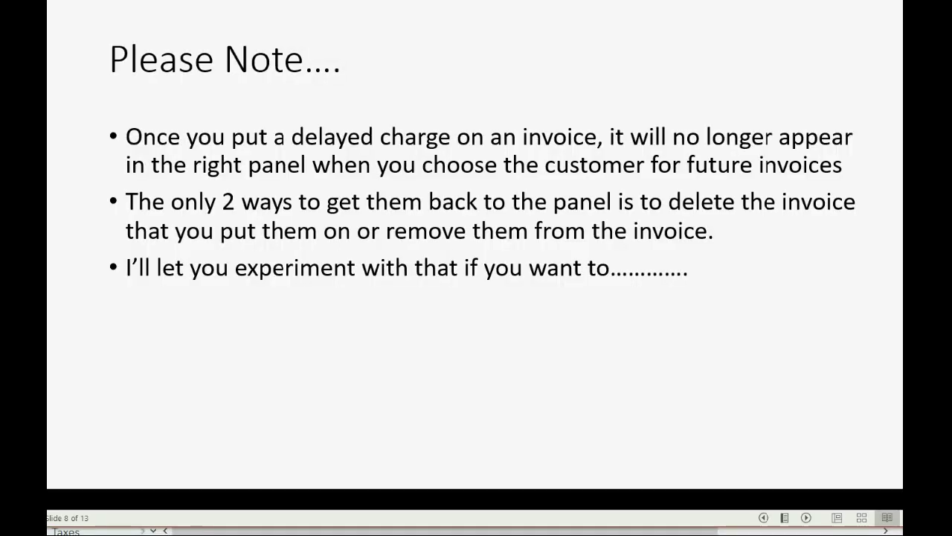
left_click(395, 432)
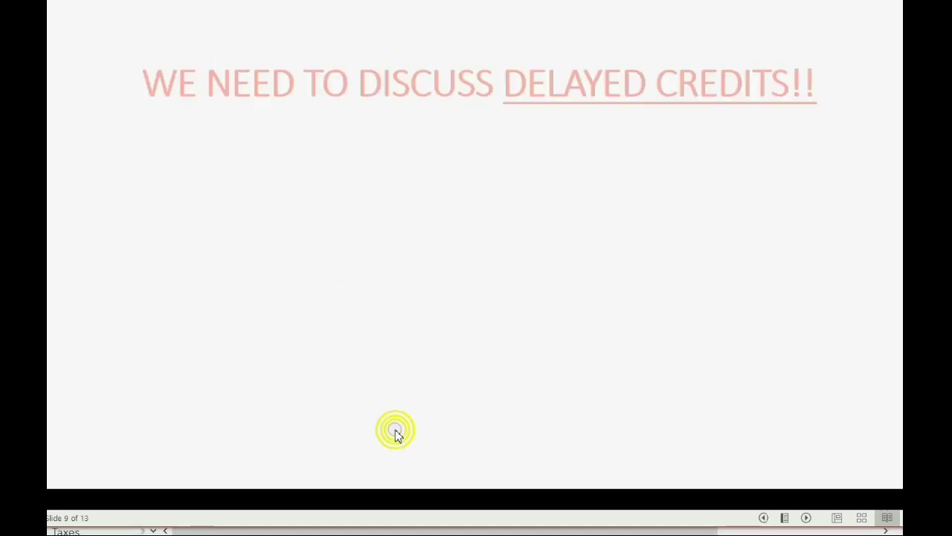